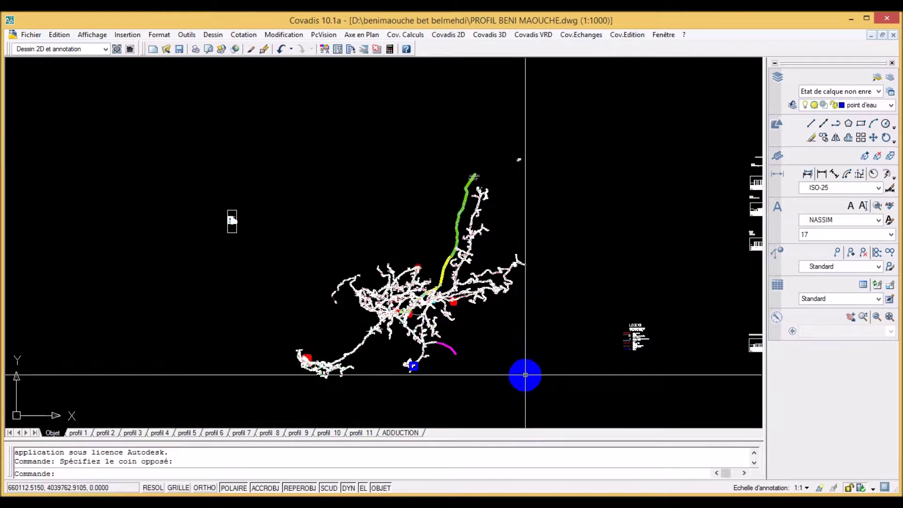
Step: Pan and zoom the network plan until the green line's upper end and the AUCUN POINT label are centred
middle_click_drag(504, 328, 452, 309)
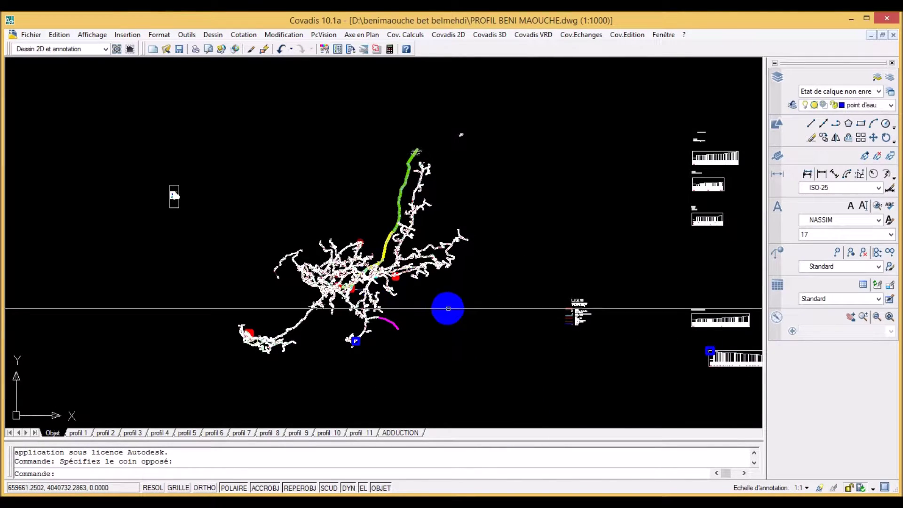
middle_click_drag(426, 218, 431, 279)
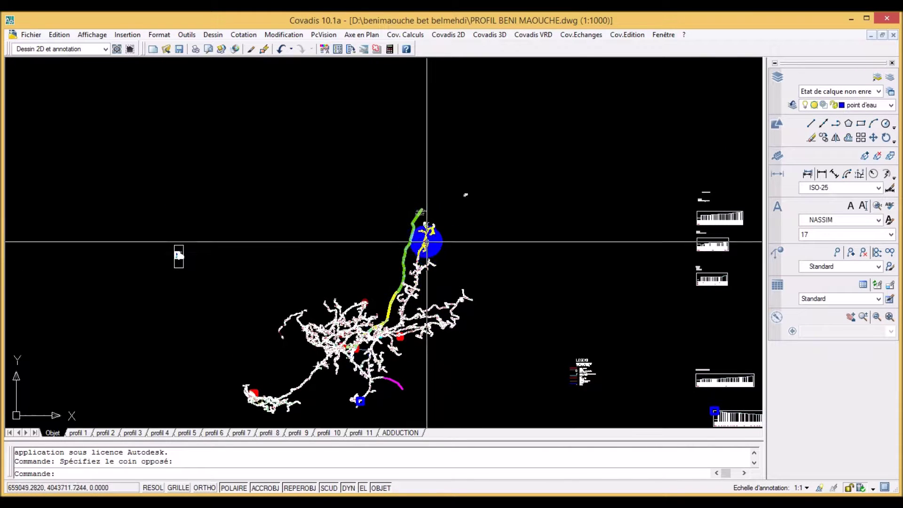
scroll(426, 210, "up", 3)
middle_click_drag(427, 208, 409, 216)
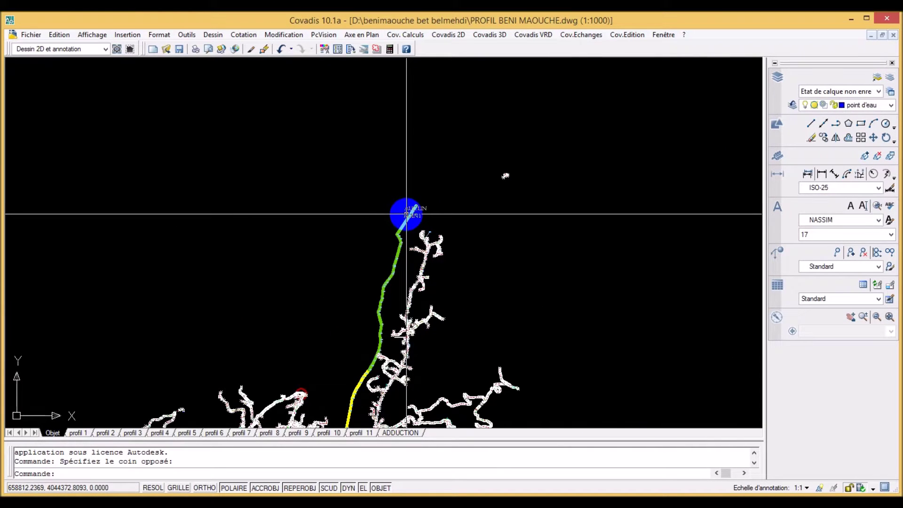
mouse_move(401, 244)
middle_mouse_down()
mouse_move(448, 240)
mouse_move(449, 250)
middle_mouse_up()
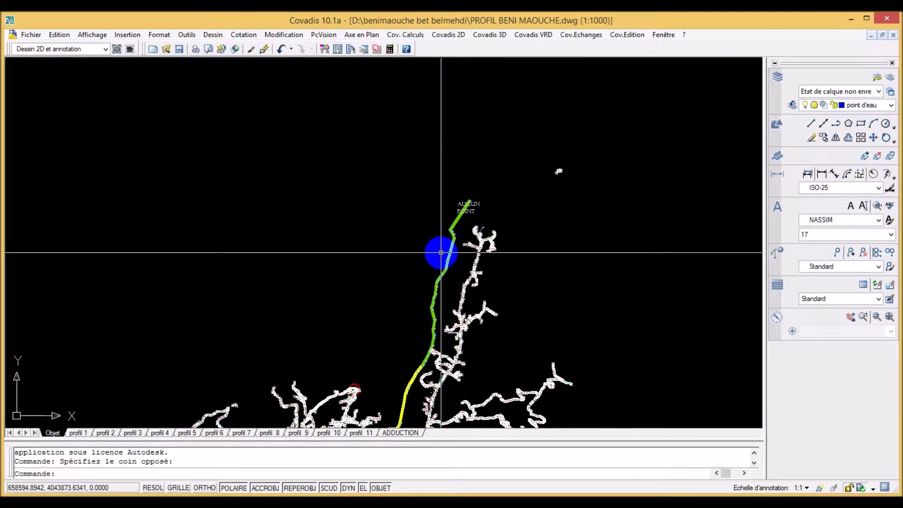
middle_click_drag(463, 265, 476, 221)
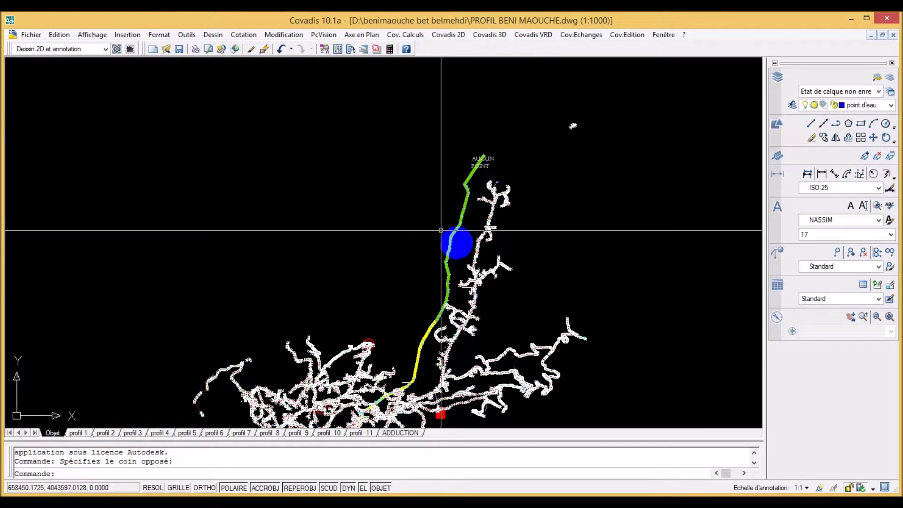
middle_click_drag(564, 288, 473, 257)
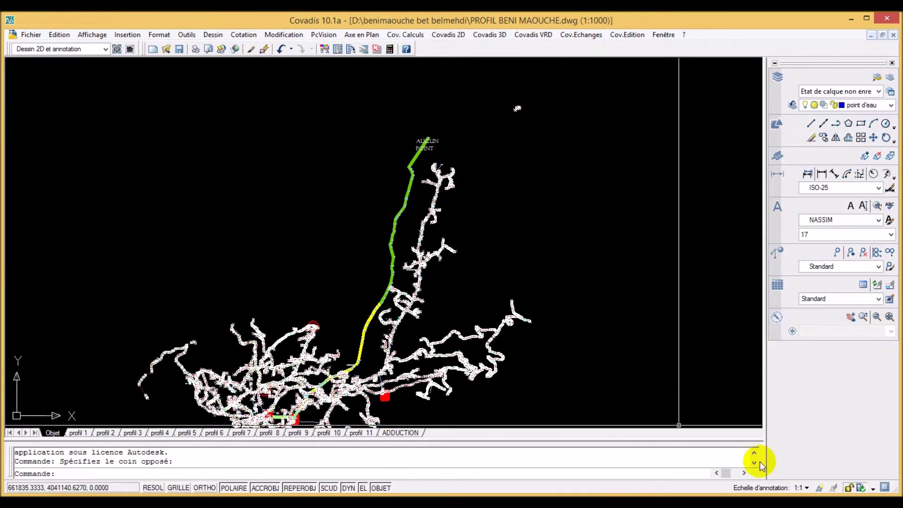
Step: Dismiss the annotation scale list, cancel pending prompts, and zoom in on the AUCUN POINT label
left_click(807, 489)
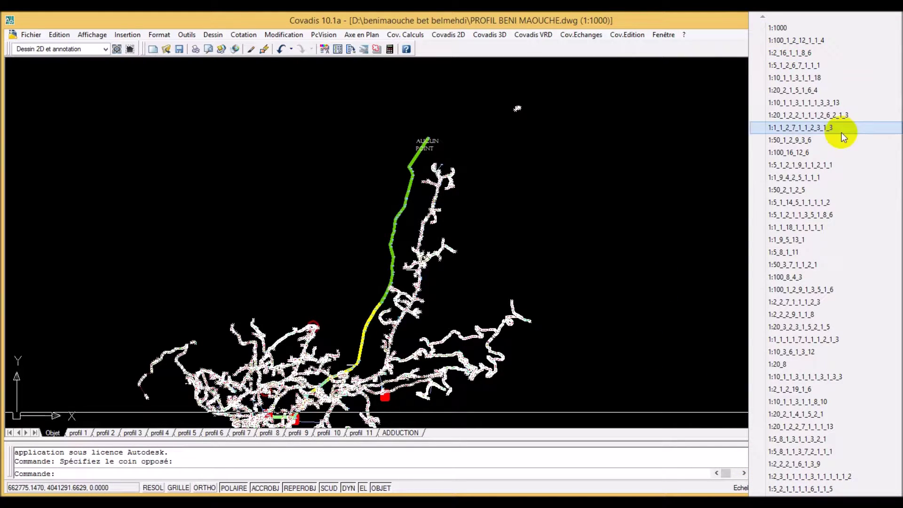
left_click(600, 198)
key("Escape")
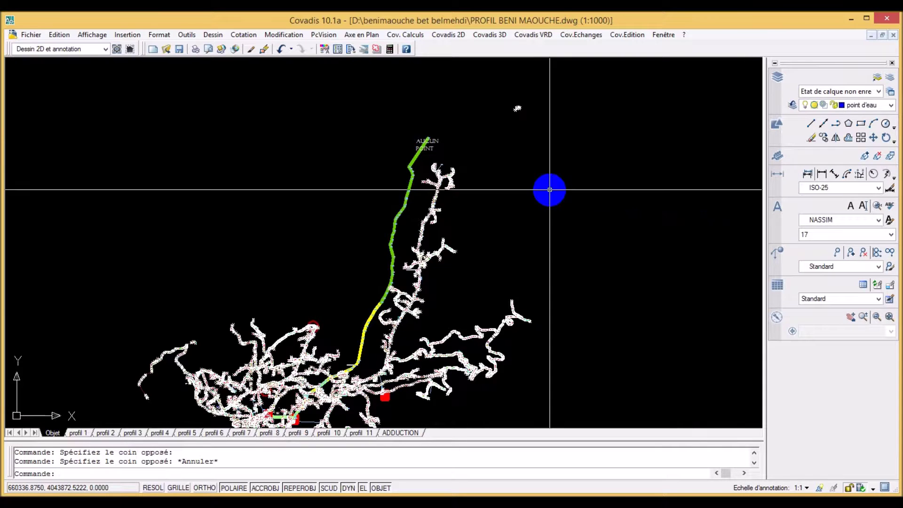
middle_click_drag(430, 178, 442, 197)
key("Escape")
scroll(447, 212, "up", 3)
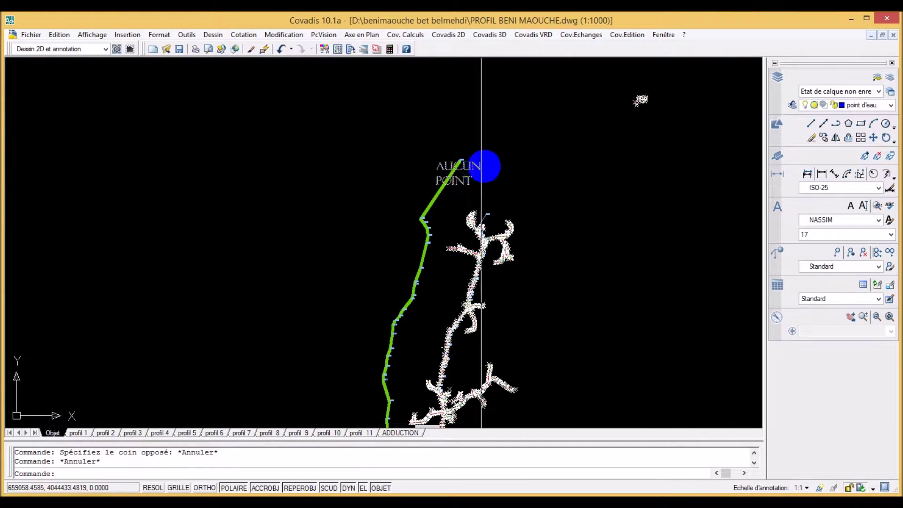
middle_click_drag(449, 219, 464, 187)
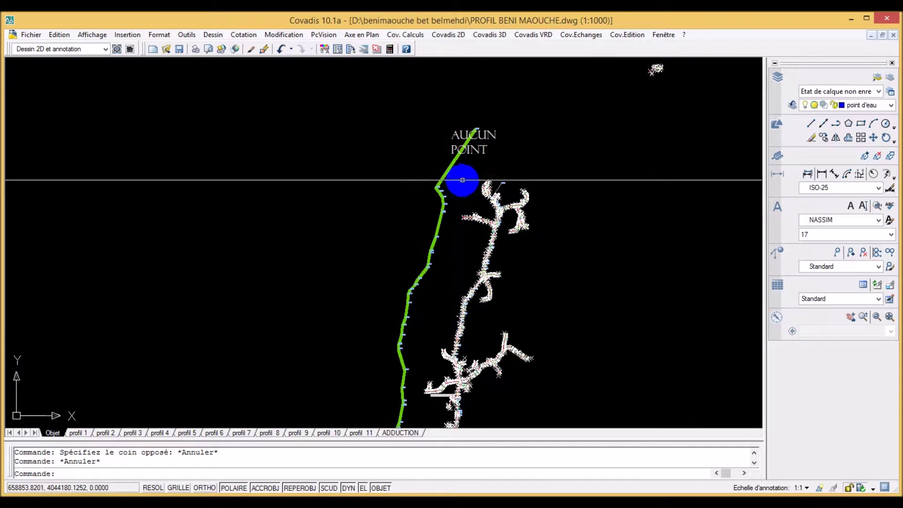
Step: Window-select the upper network and copy its 1153 objects with Edition > Copier
left_click(582, 87)
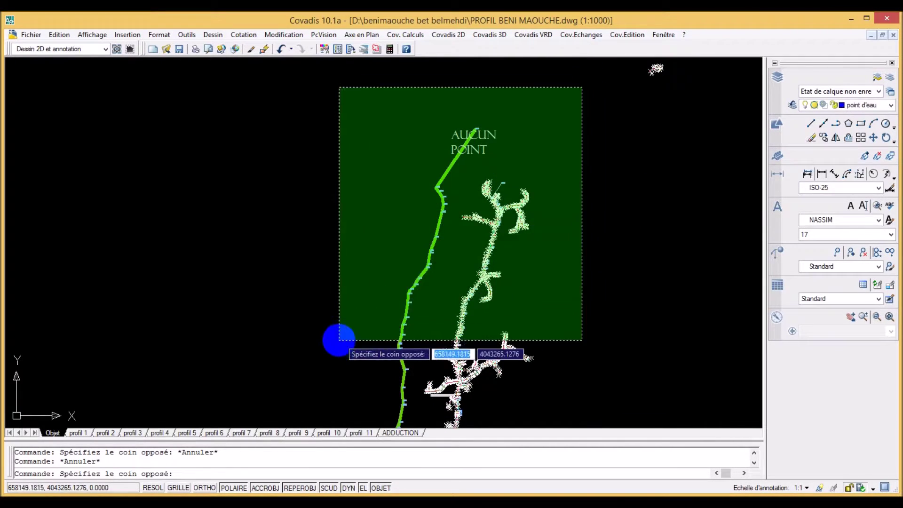
left_click(331, 350)
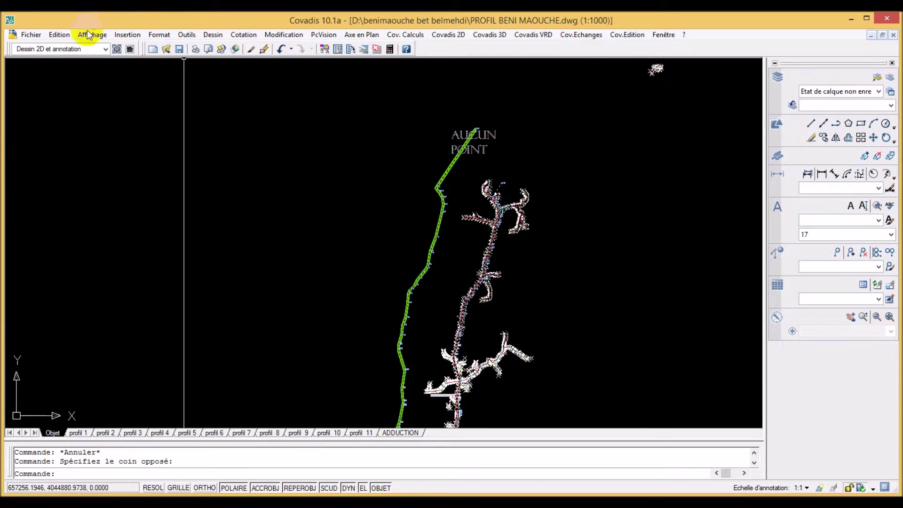
left_click(59, 34)
left_click(91, 89)
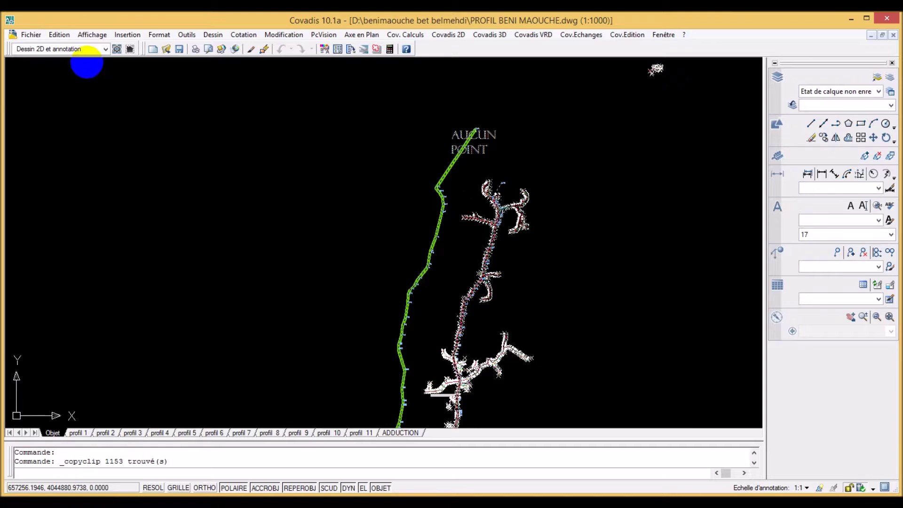
Step: Create a new drawing, Dessin2, from the acadiso.dwt template
key("ctrl+a")
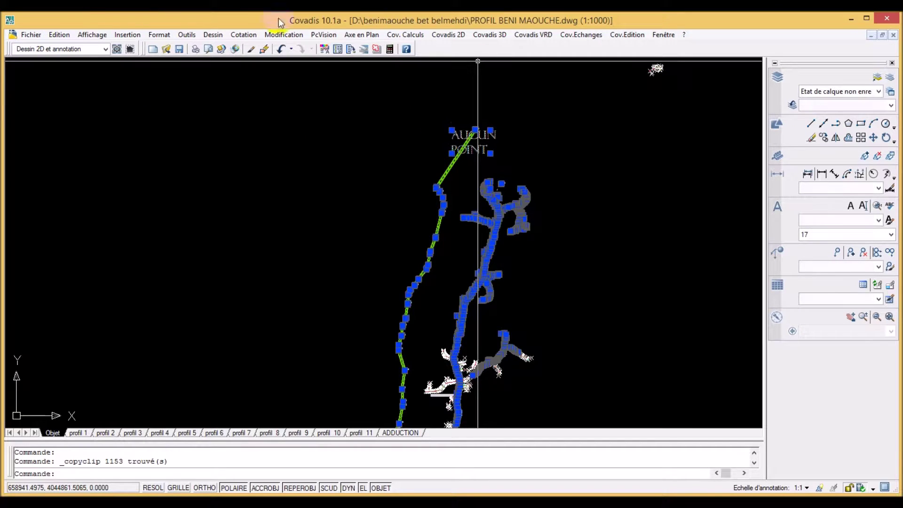
left_click(29, 34)
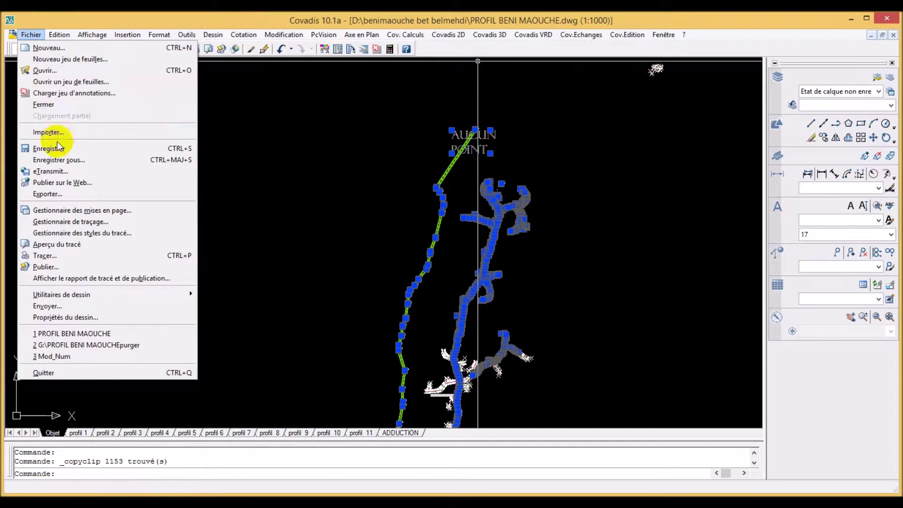
left_click(47, 47)
left_click(586, 346)
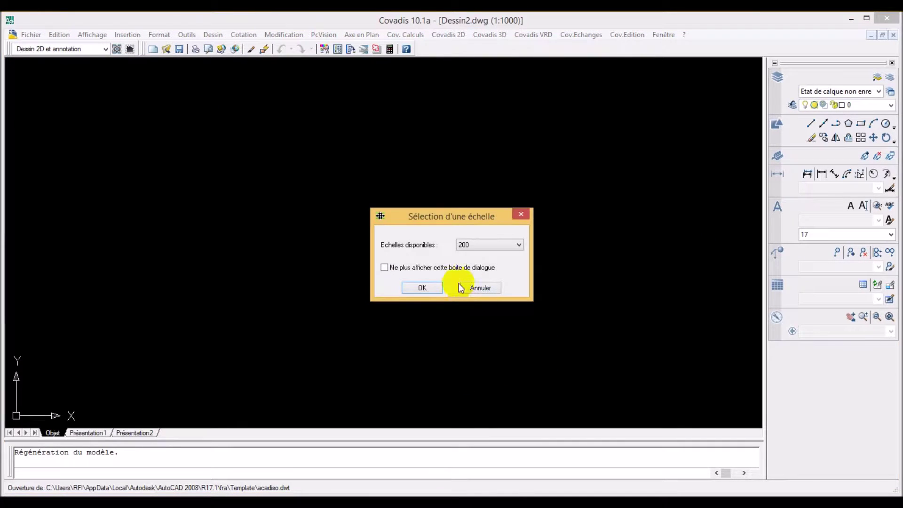
Step: Keep the 1:200 scale for Dessin2 and undo the last command group (Annuler Groupe de commandes)
left_click(425, 285)
right_click(291, 150)
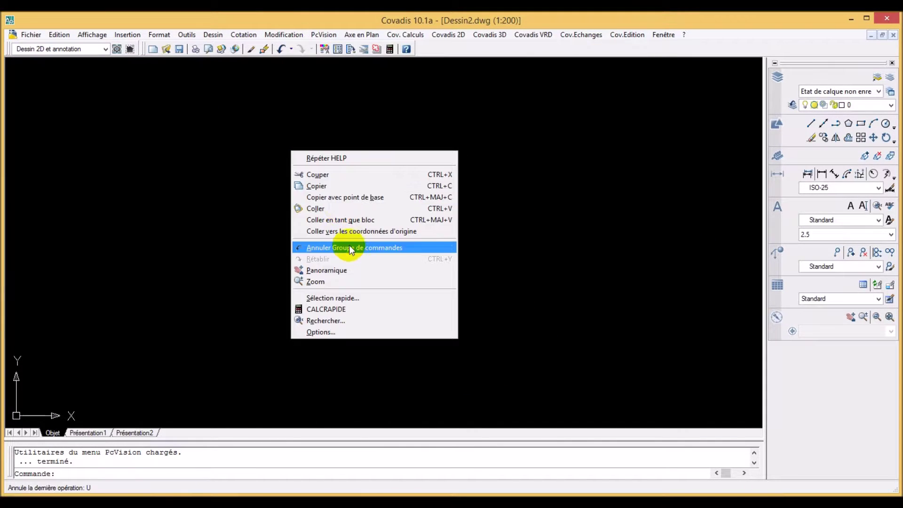
left_click(379, 248)
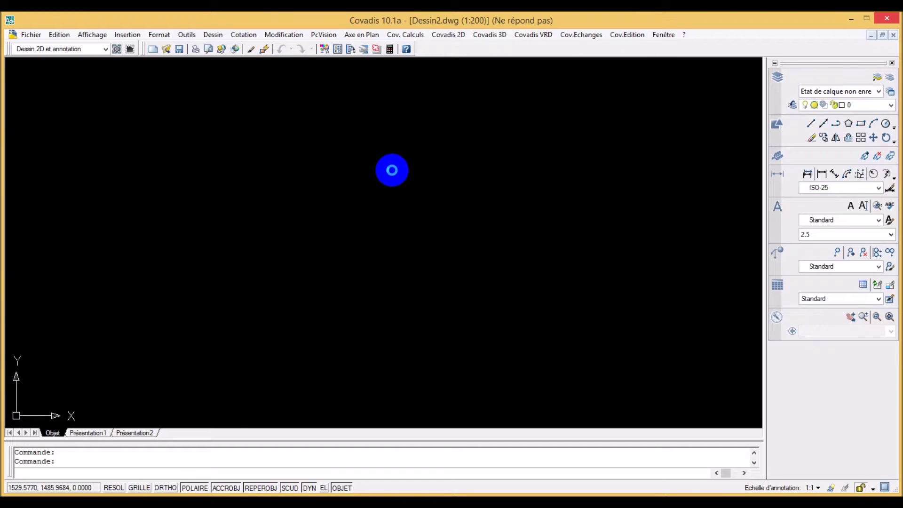
Step: End the frozen AutoCAD Application (32 bits) process in Task Manager, then close Task Manager
right_click(560, 490)
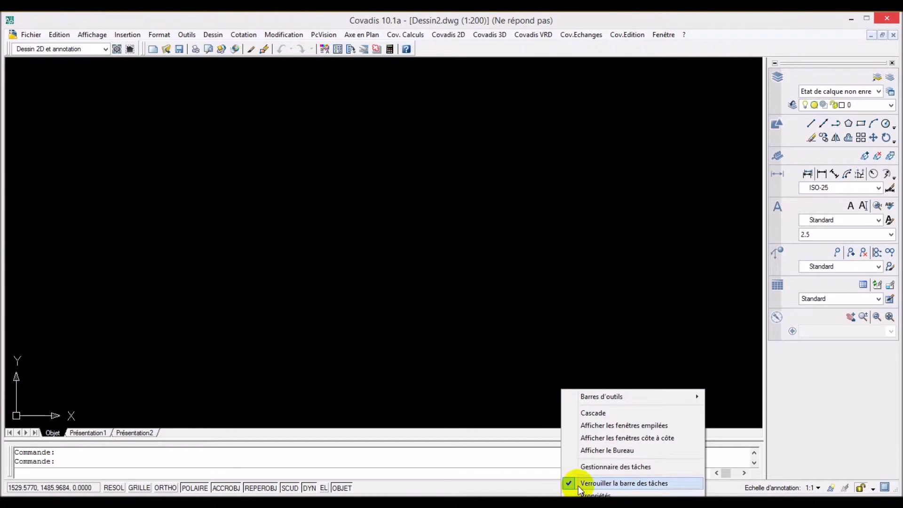
left_click(583, 466)
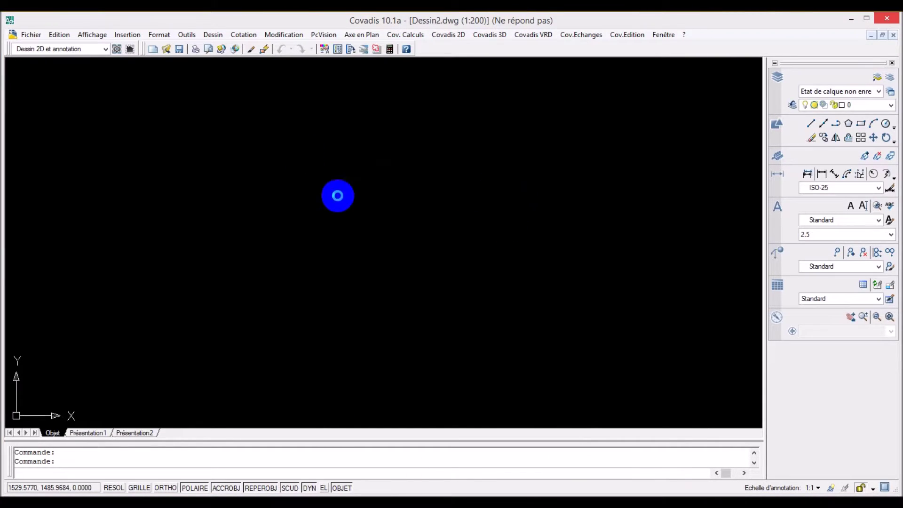
left_click(70, 146)
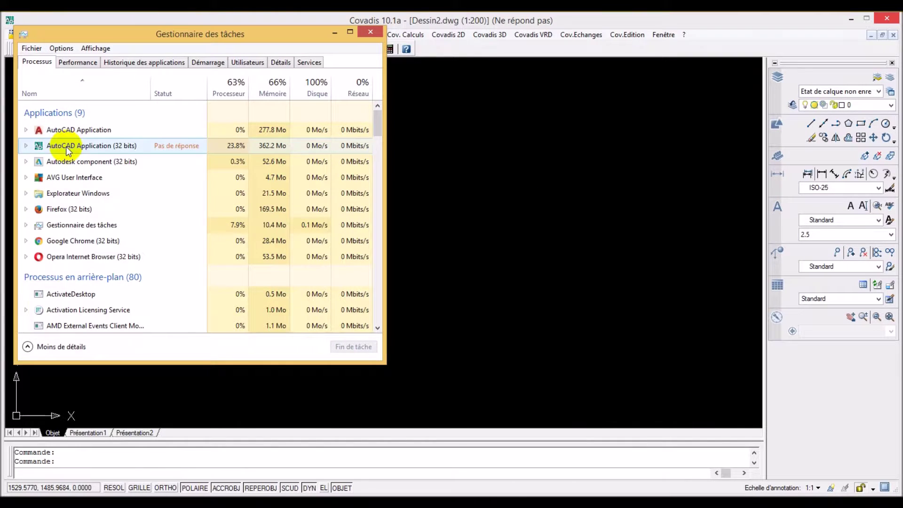
left_click(354, 346)
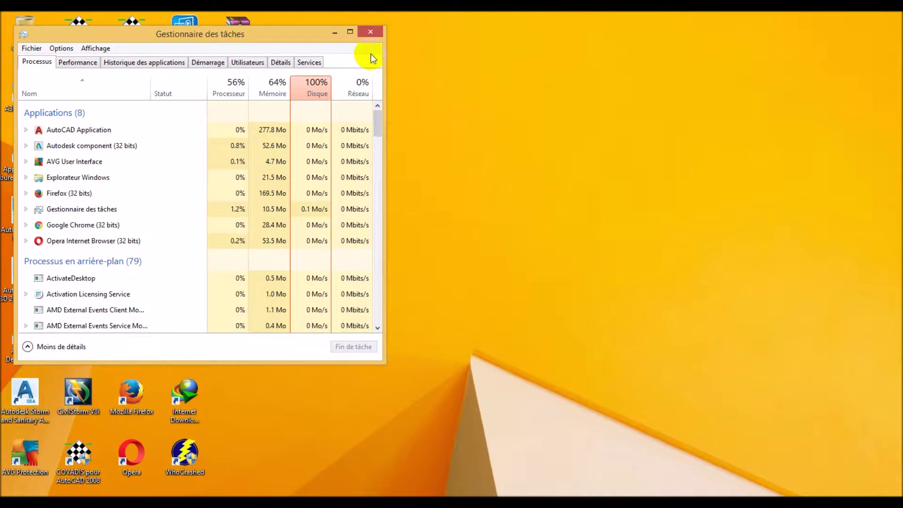
left_click(370, 32)
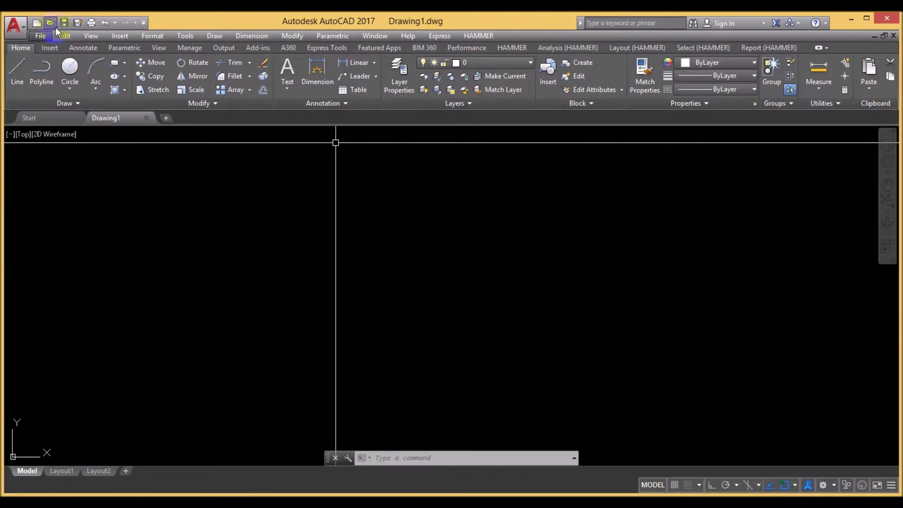
Step: Open PROFIL BENI MAOUCHE.dwg from D:\benimaouche bet belmehdi, ignoring the missing SHX fonts
left_click(20, 30)
left_click(40, 118)
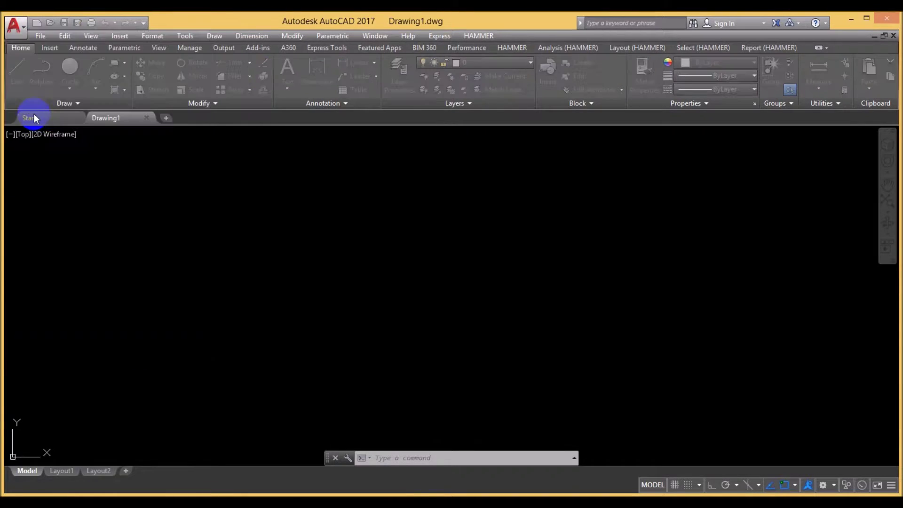
left_click(446, 139)
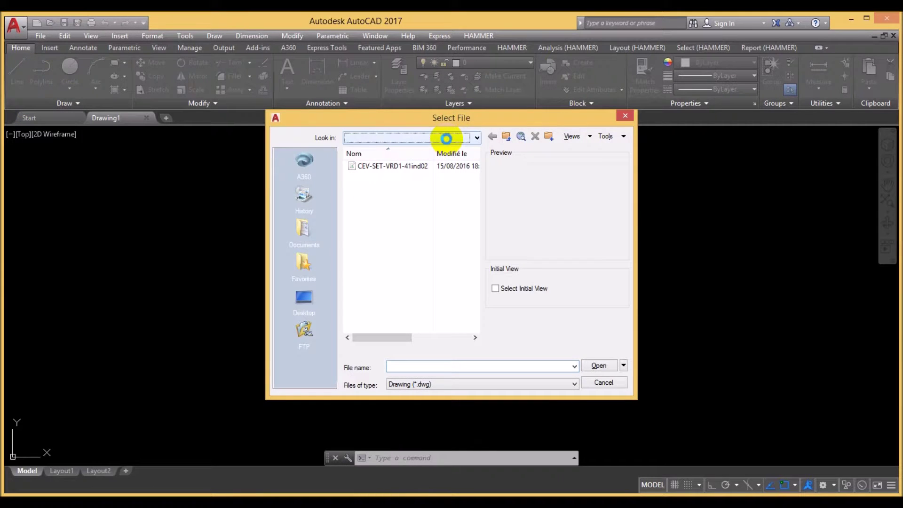
left_click(426, 177)
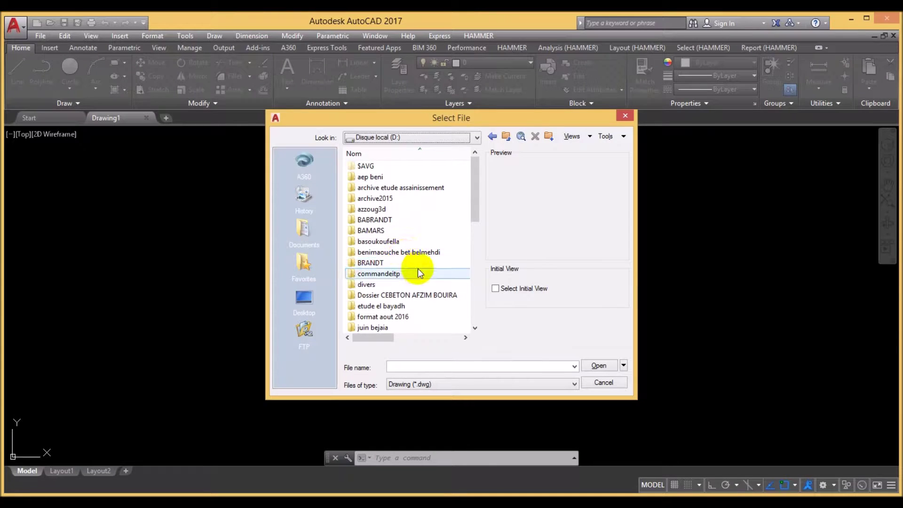
double_click(416, 252)
left_click(407, 167)
left_click(598, 365)
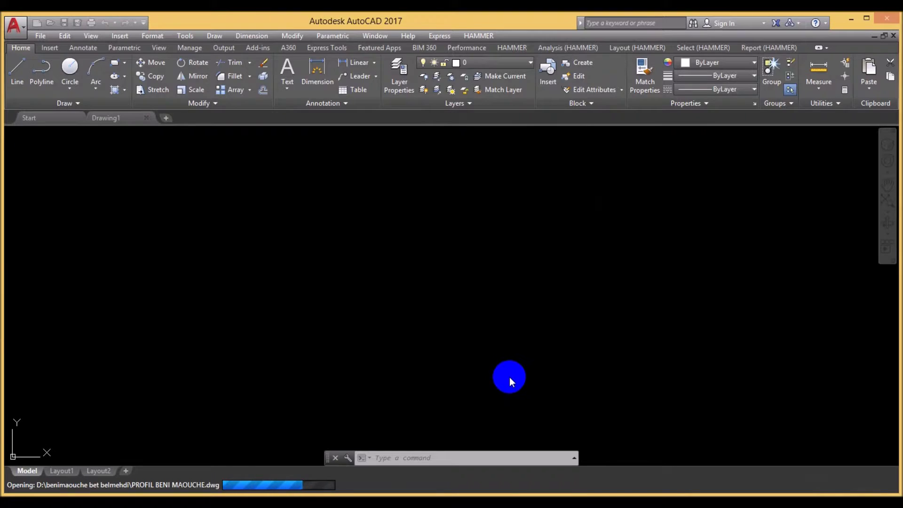
left_click(366, 264)
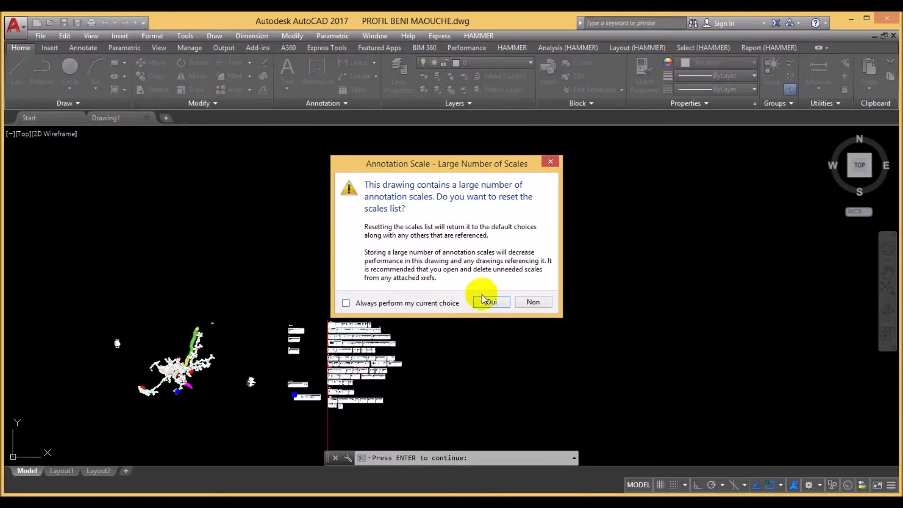
Step: Answer Non to resetting the annotation scales and let the drawing finish loading
left_click(532, 303)
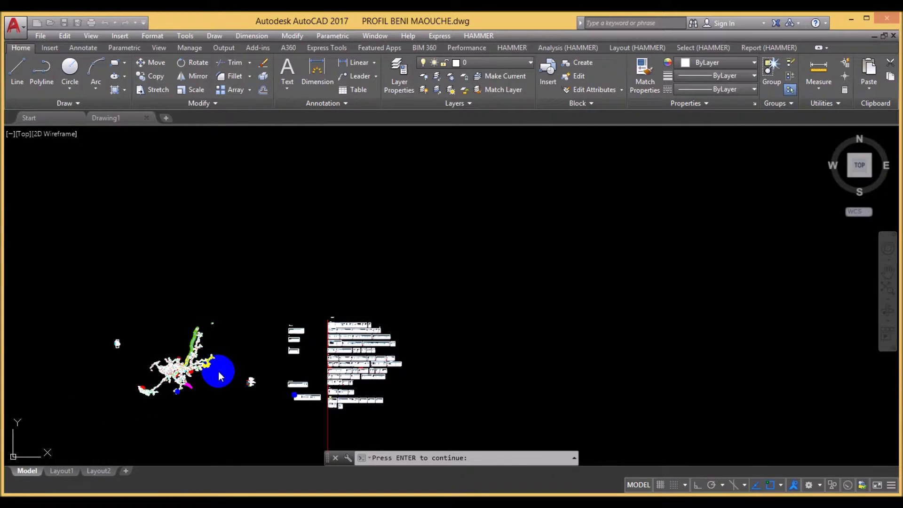
key("Return")
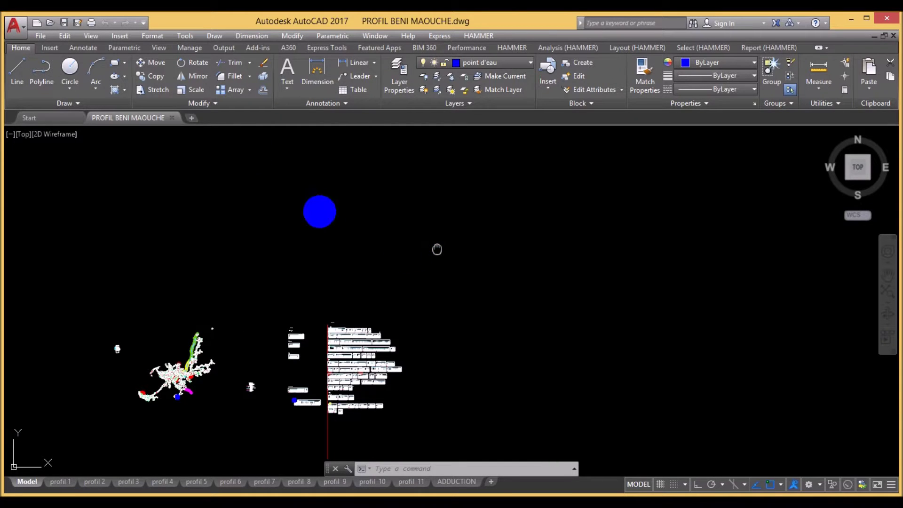
left_click(159, 39)
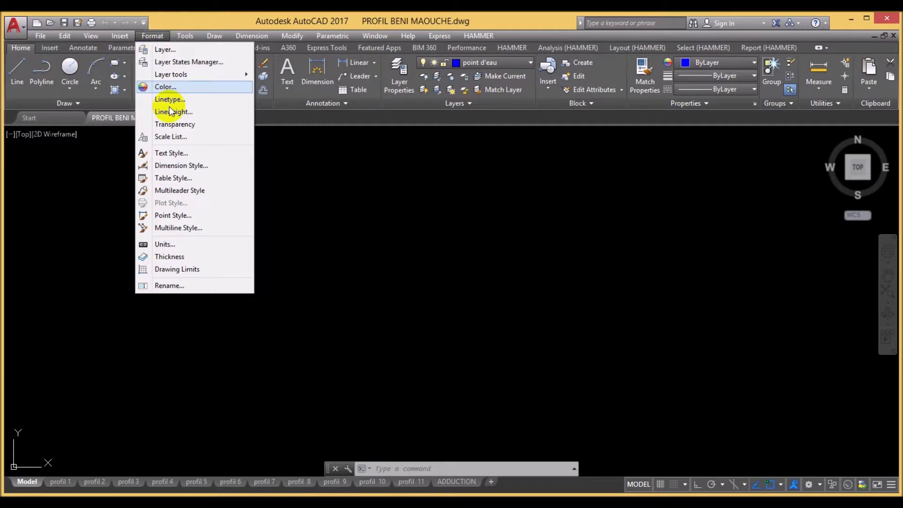
Step: Open Format > Scale List to show the Edit Drawing Scales dialog
left_click(185, 140)
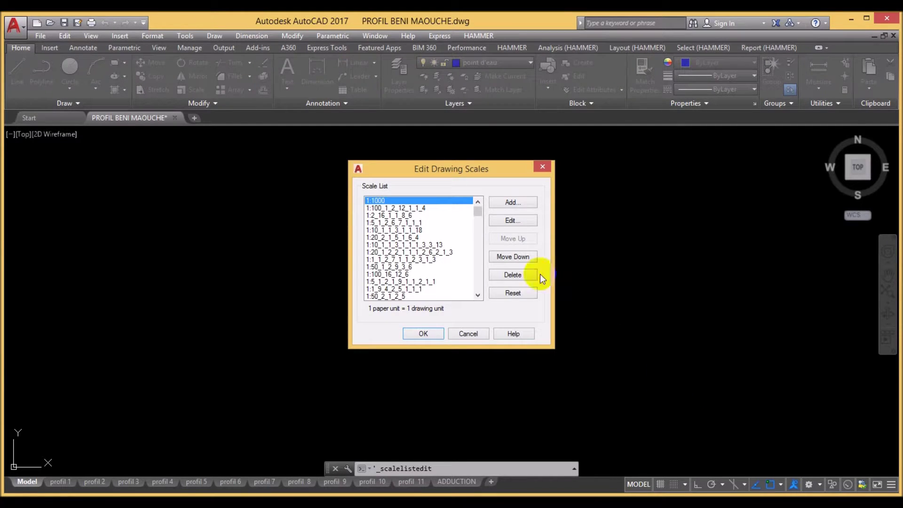
Step: Inspect the cluttered scale entries such as 1:100_1_2_12_1_1_4 and 1:2_16_1_1_8_6
left_click(382, 207)
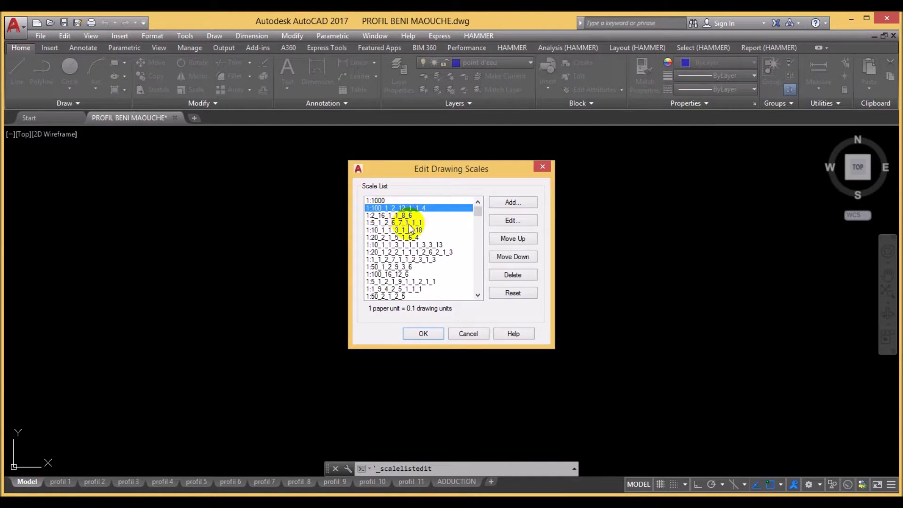
left_click(377, 215)
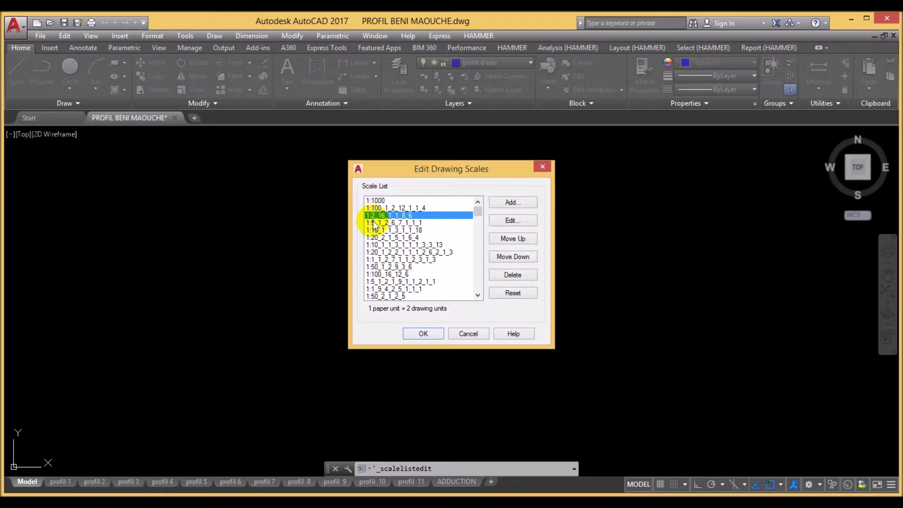
left_click(376, 223)
left_click(376, 230)
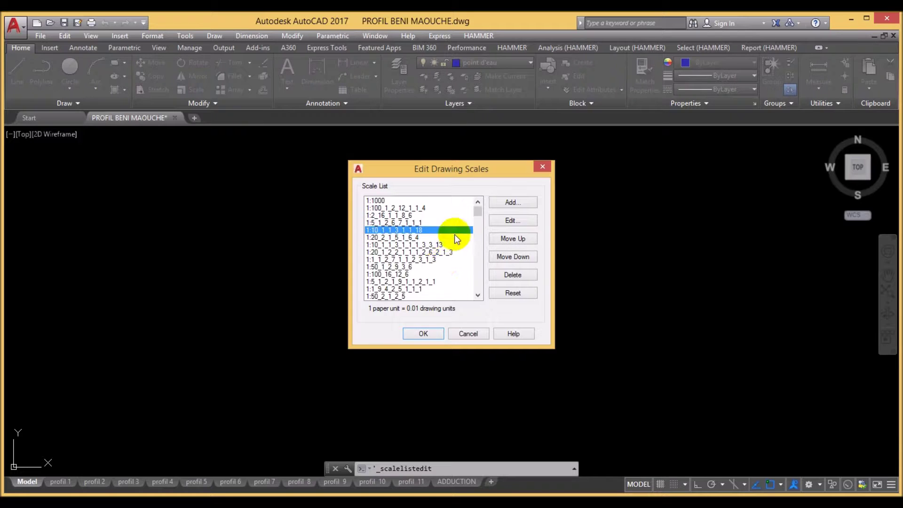
left_click_drag(479, 214, 473, 295)
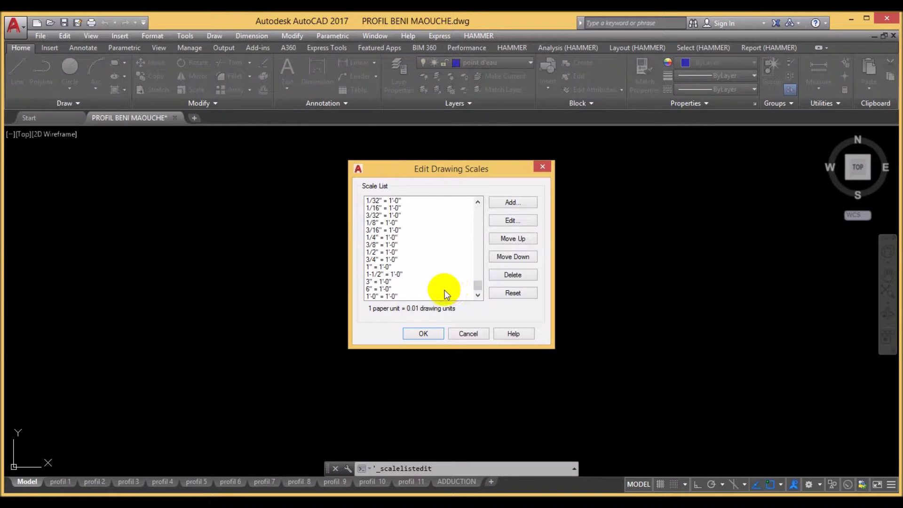
Step: Reset the scale list to the default metric scales and confirm with OK
left_click(506, 295)
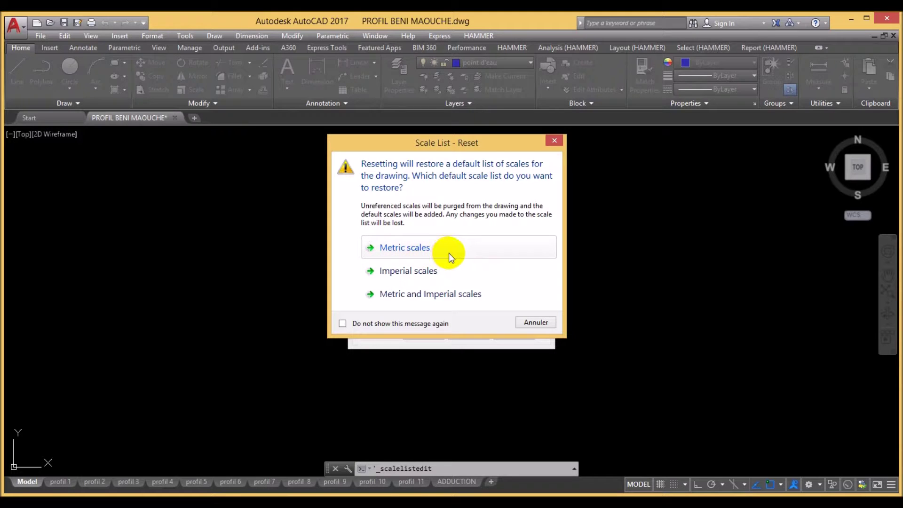
left_click(408, 251)
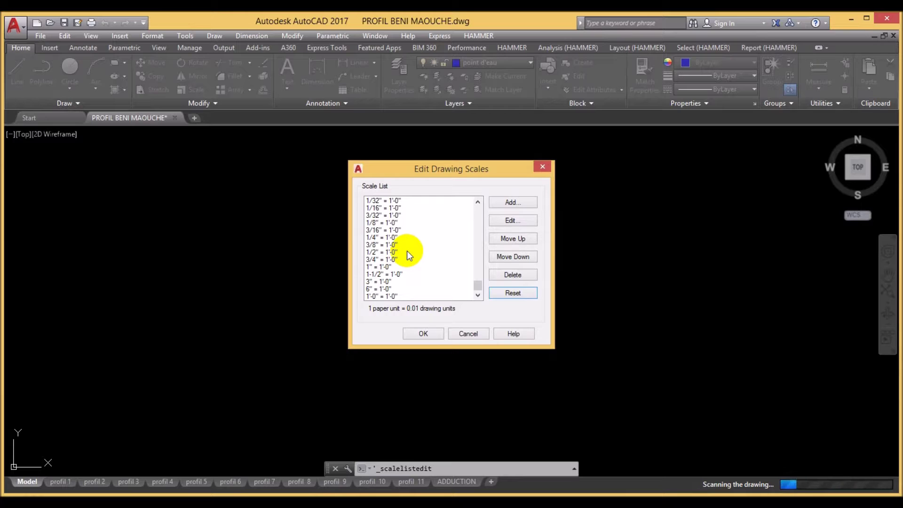
left_click(375, 200)
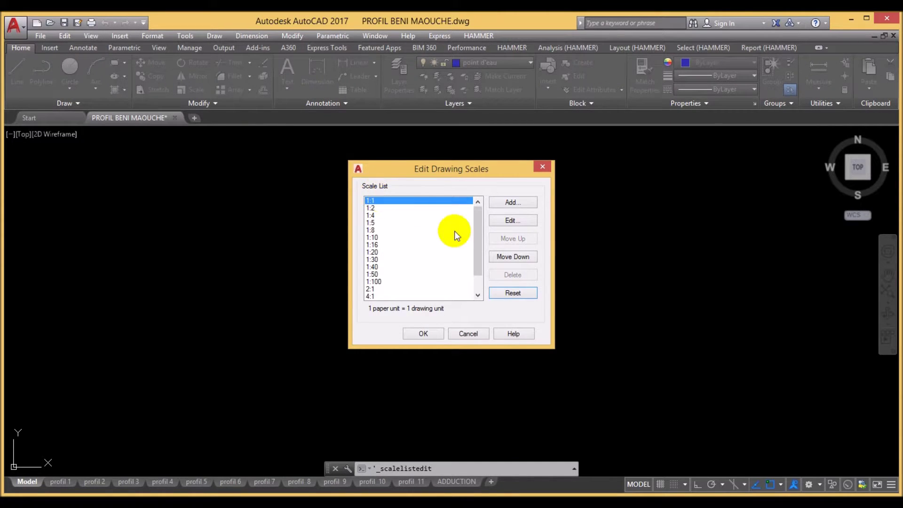
mouse_move(478, 220)
left_mouse_down()
mouse_move(480, 275)
mouse_move(437, 279)
left_mouse_up()
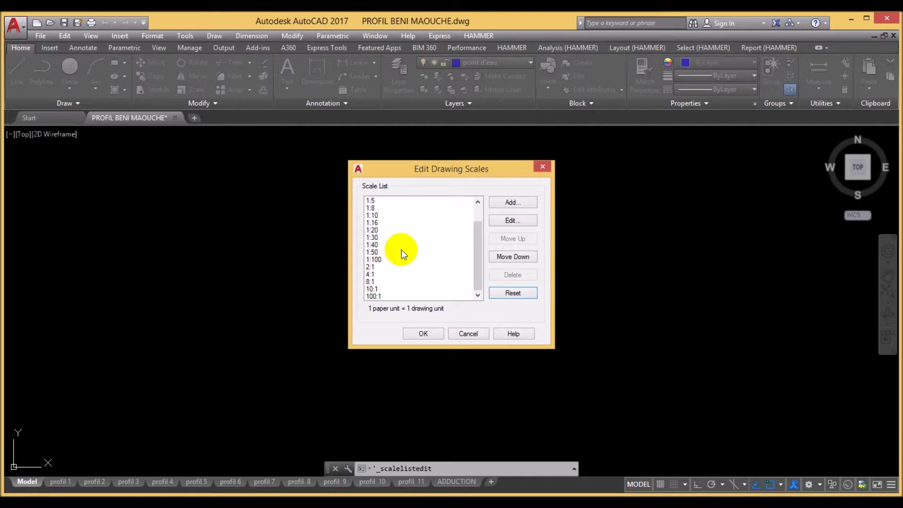
left_click_drag(479, 242, 477, 226)
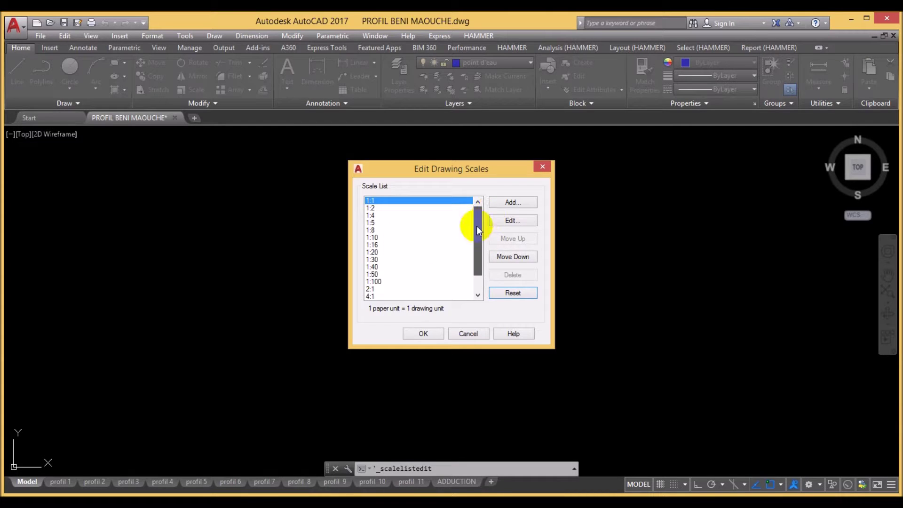
left_click_drag(478, 233, 485, 269)
left_click(423, 332)
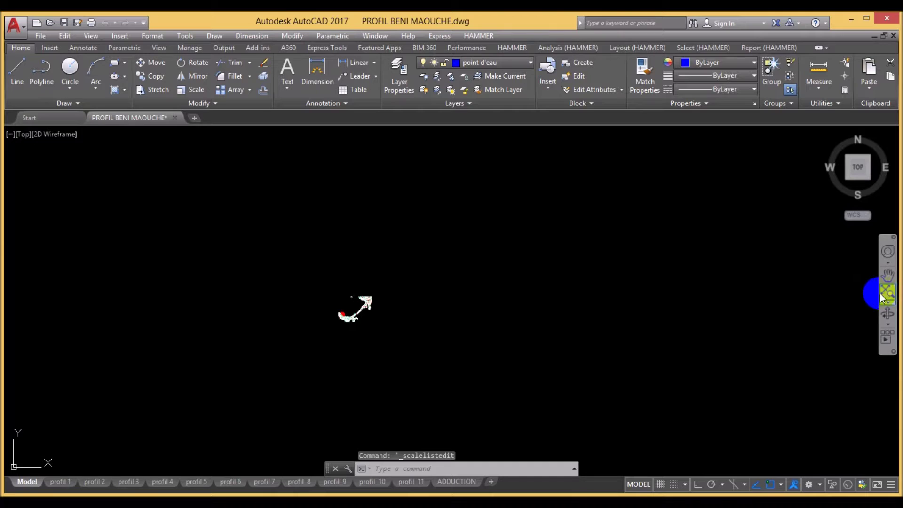
Step: Zoom the drawing view in and out using the Z command and the scroll wheel
type("z")
key("Return")
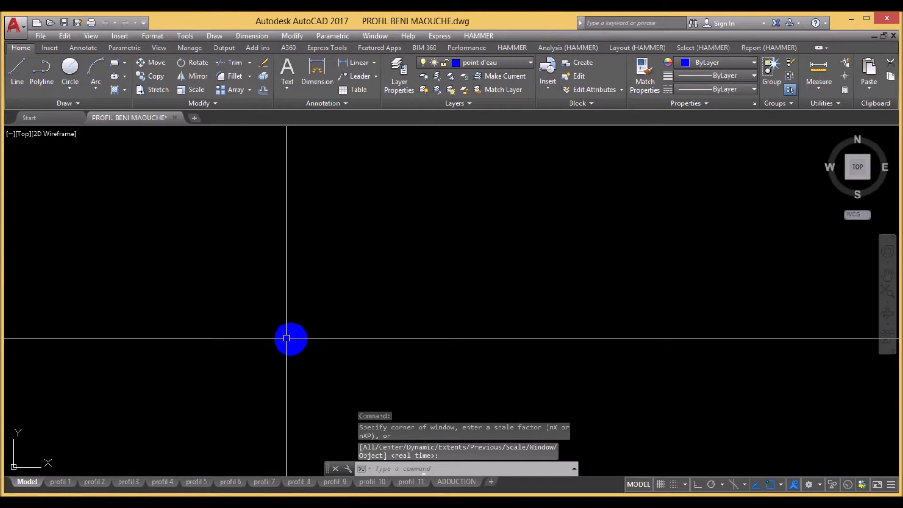
scroll(436, 293, "down", 1)
scroll(436, 334, "up", 3)
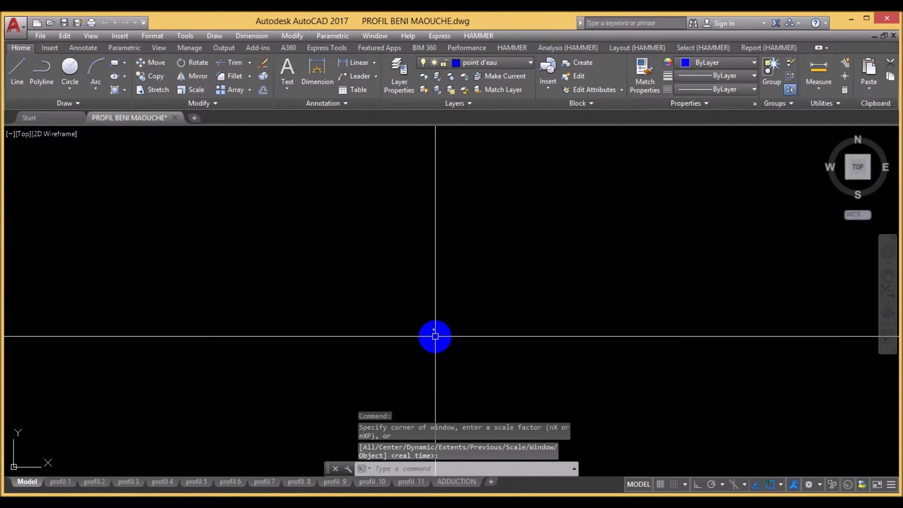
scroll(397, 264, "up", 3)
scroll(398, 267, "up", 5)
scroll(398, 266, "down", 2)
scroll(399, 267, "down", 1)
scroll(399, 267, "up", 2)
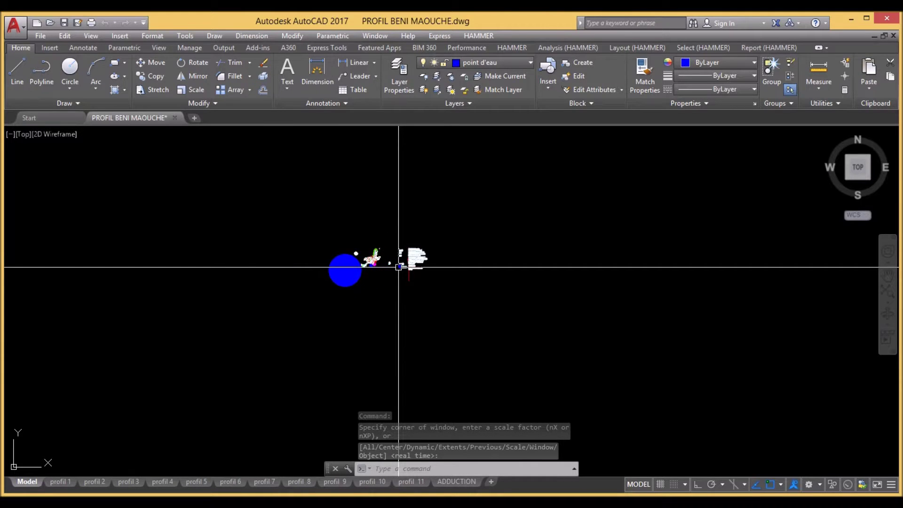
scroll(399, 266, "up", 4)
scroll(249, 256, "up", 2)
Step: Save As PROFIL BENI MAOUCHE2.dwg with AutoCAD 2007/LT2007 Drawing as the file type
left_click(20, 33)
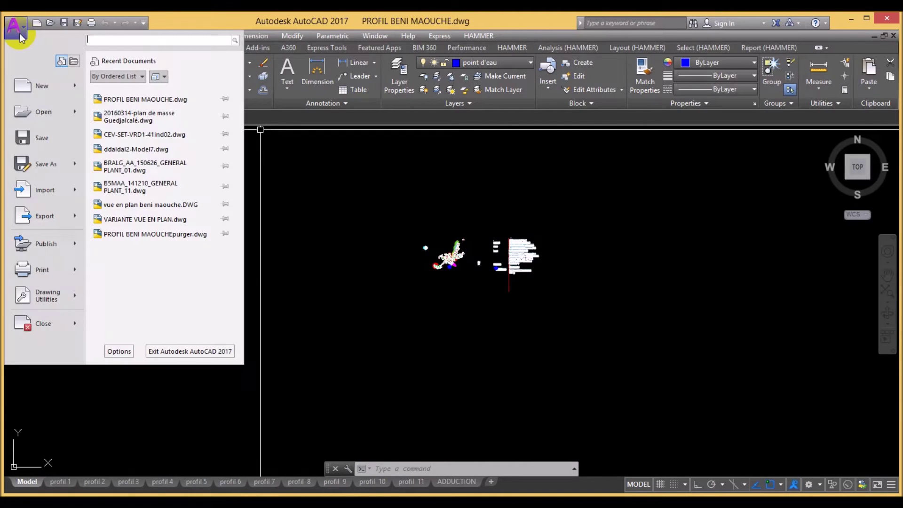
left_click(46, 165)
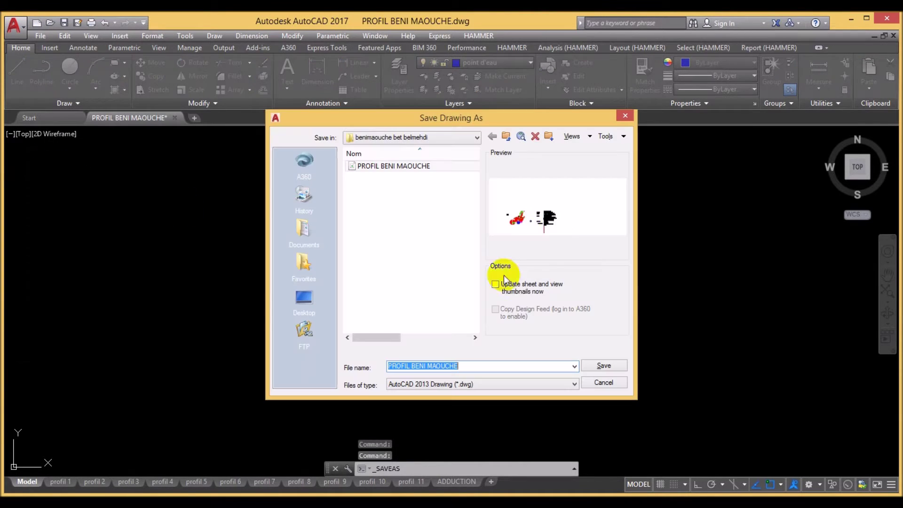
left_click(476, 386)
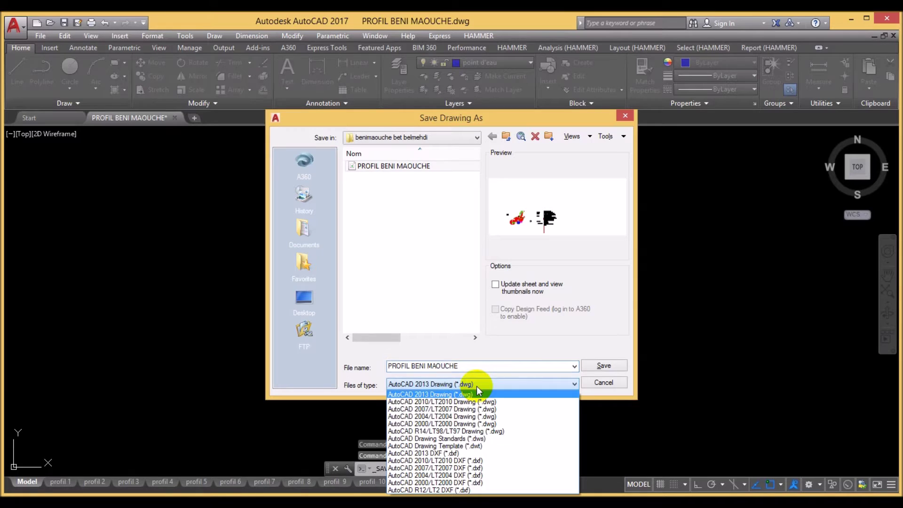
left_click(475, 413)
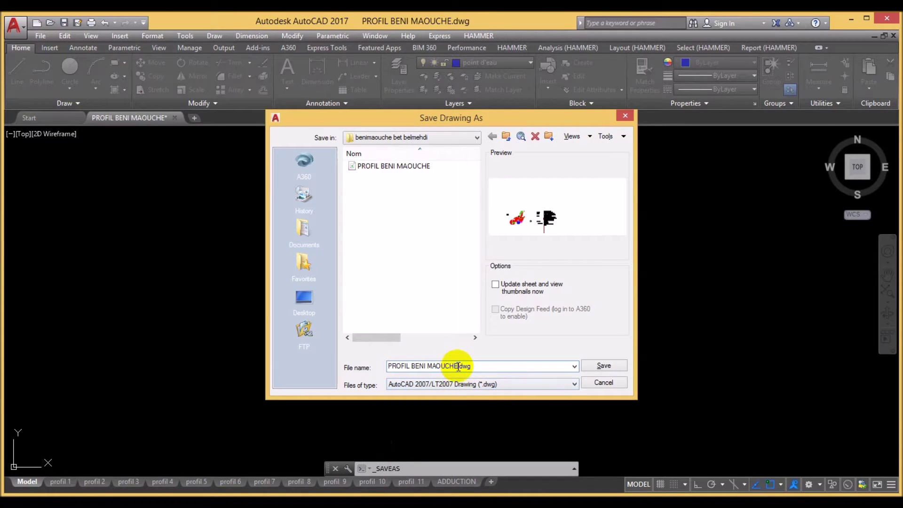
type("2")
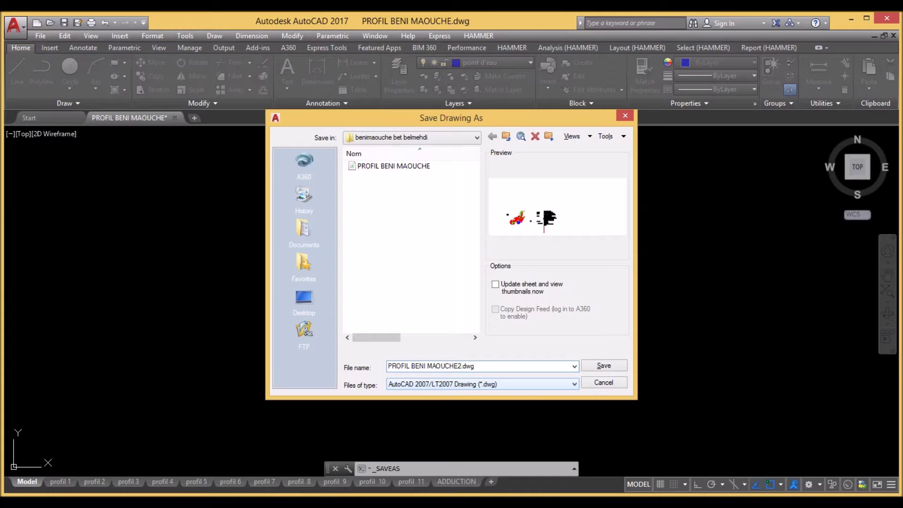
left_click(603, 366)
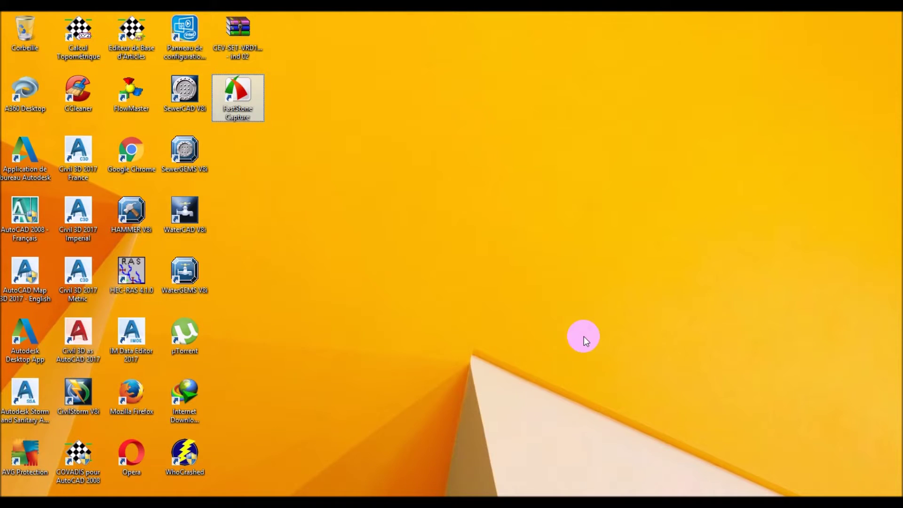
Step: Launch AutoCAD 2008 - Français from its desktop shortcut
left_click(38, 212)
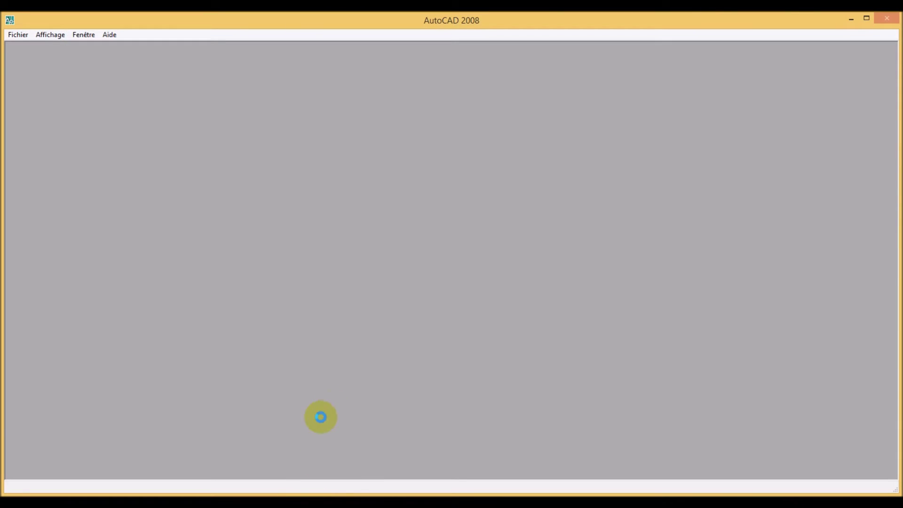
Step: Close the AutoCAD 2017 drawing and cancel Covadis's scale choice, leaving Dessin1 at 1:1
left_click(289, 452)
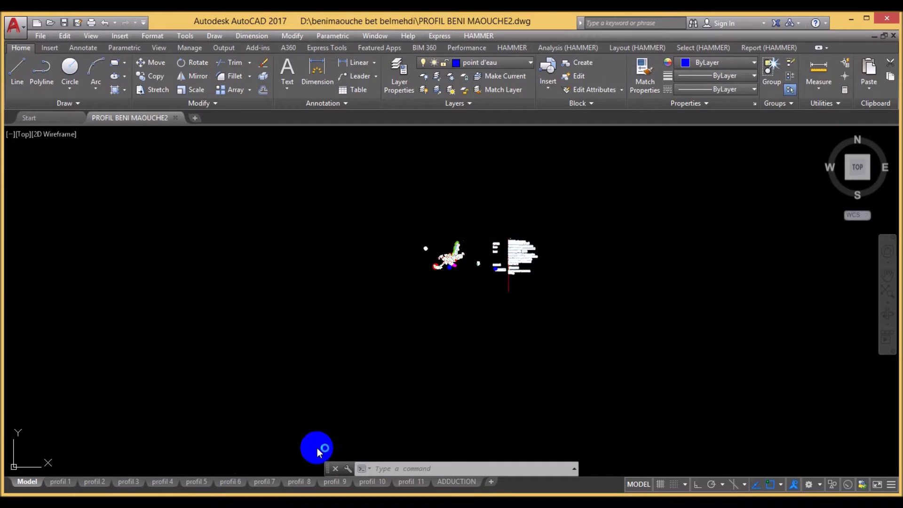
left_click(181, 120)
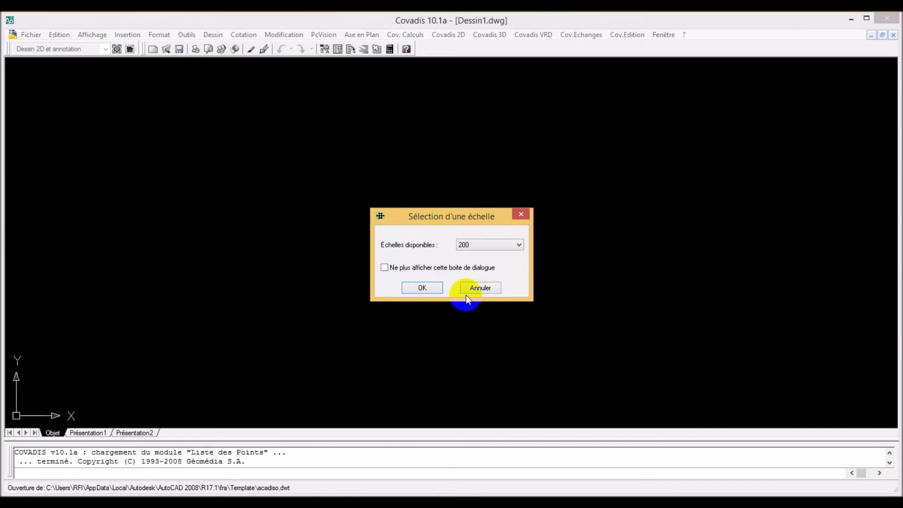
left_click(476, 287)
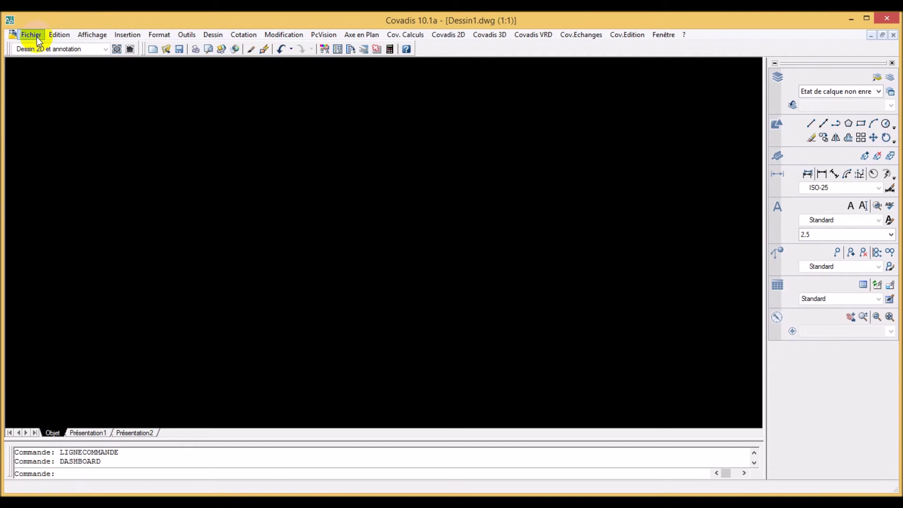
Step: Open PROFIL BENI MAOUCHE2.dwg, skipping the missing shape file
left_click(31, 35)
left_click(43, 71)
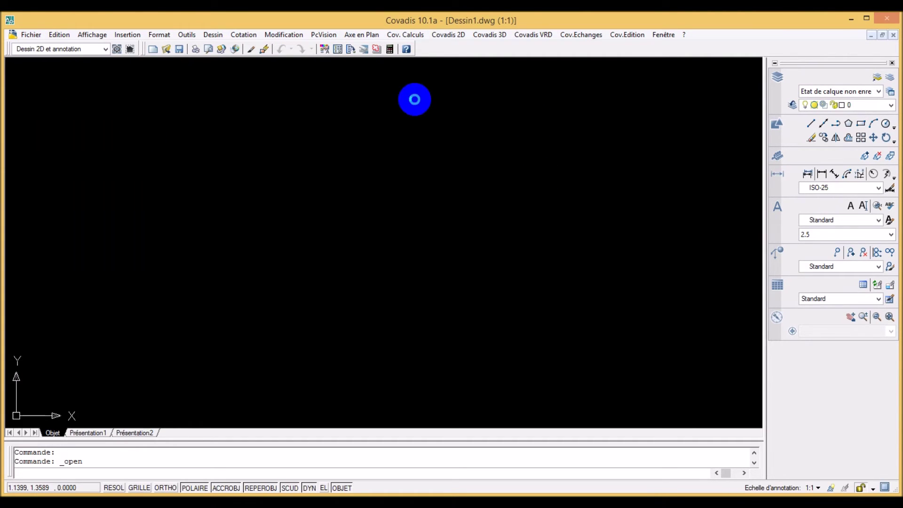
left_click(411, 196)
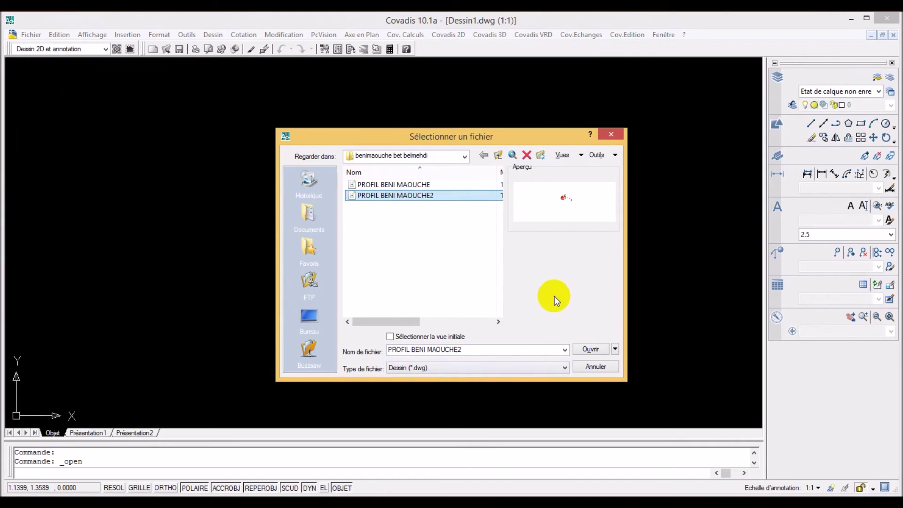
left_click(605, 352)
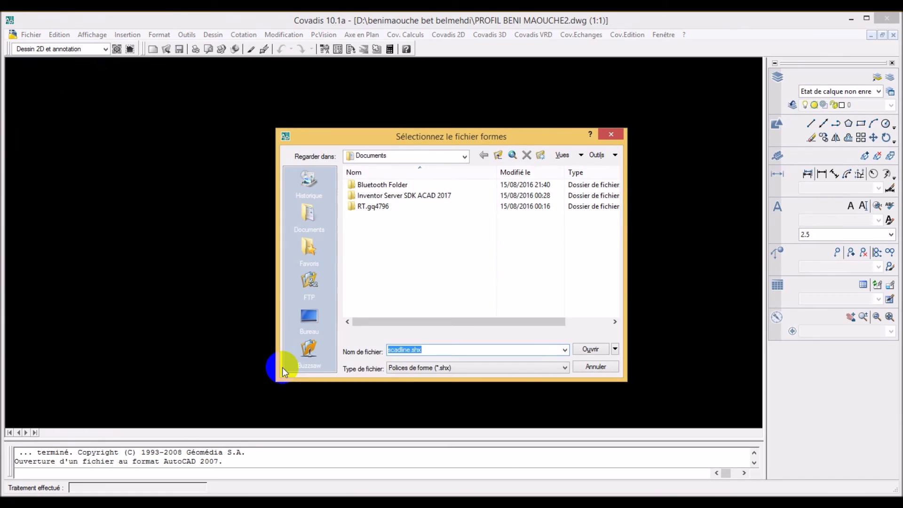
left_click(605, 367)
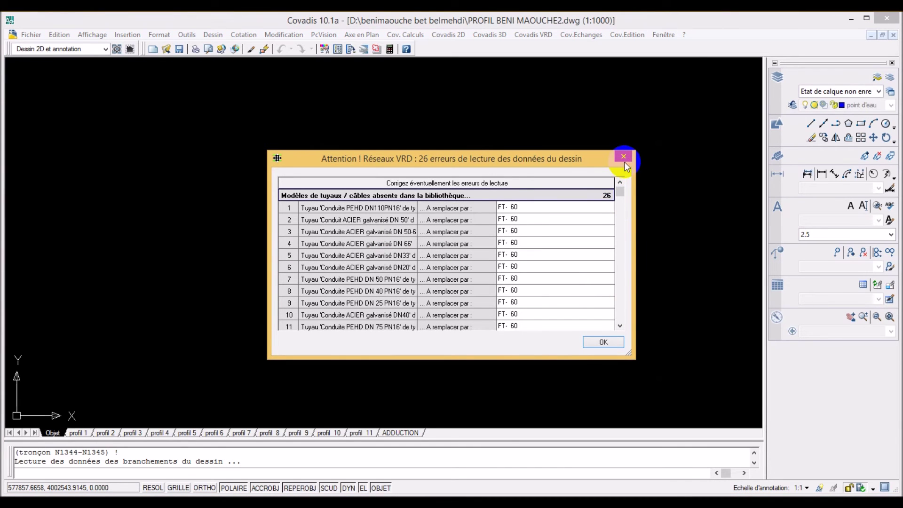
Step: Dismiss the network read-error report and the networks toolbar, then zoom in
left_click(623, 157)
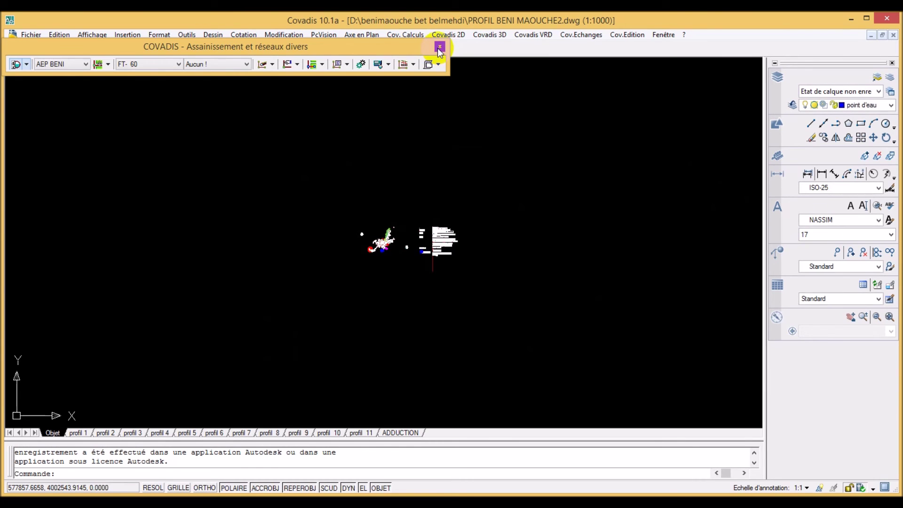
left_click(440, 46)
scroll(389, 235, "up", 3)
scroll(390, 226, "up", 3)
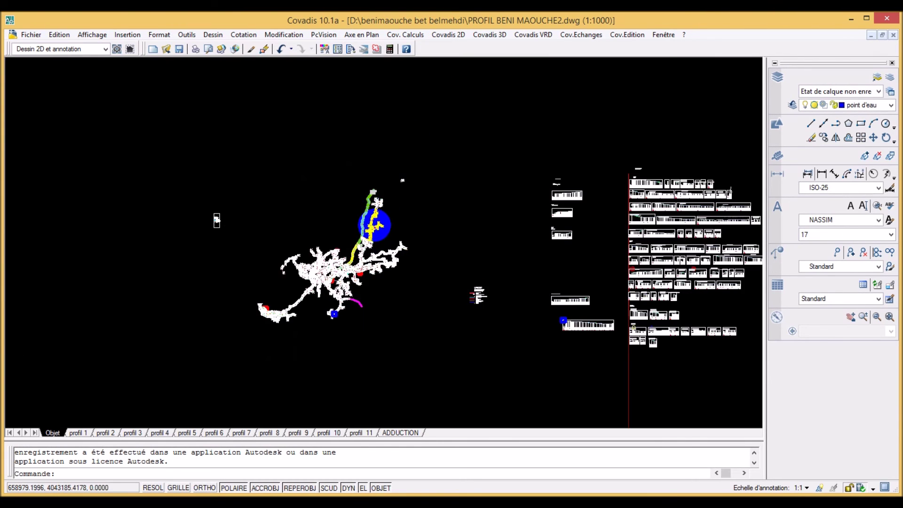
scroll(377, 217, "up", 4)
scroll(371, 150, "up", 4)
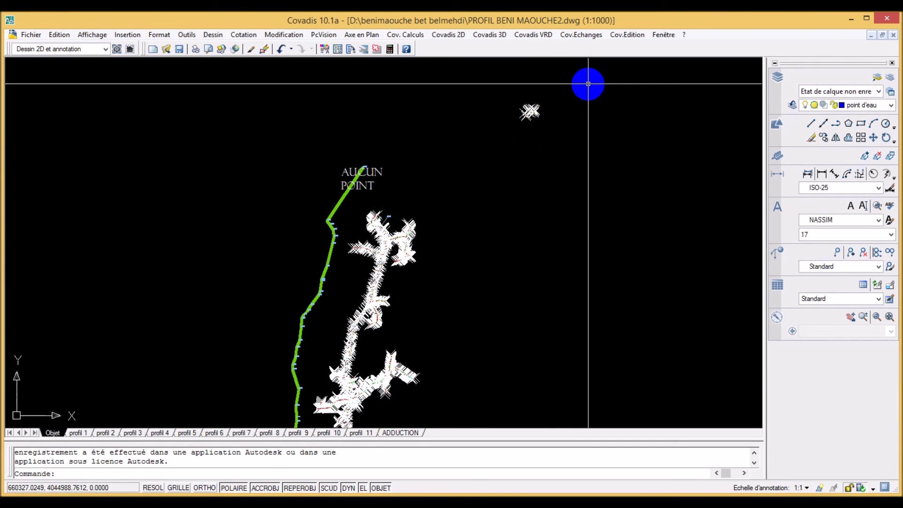
Step: Window-select the network's 1686 objects and copy them to the clipboard
left_click(588, 84)
left_click(170, 409)
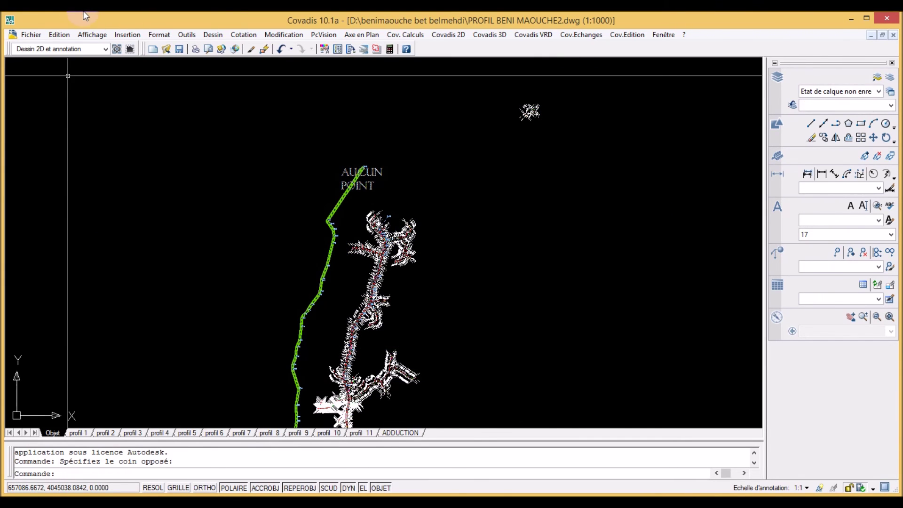
left_click(60, 38)
left_click(69, 86)
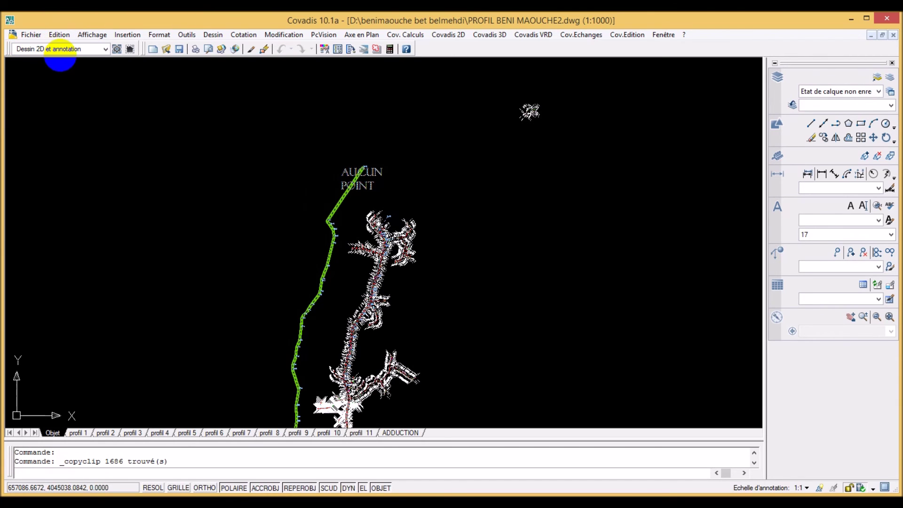
left_click(31, 35)
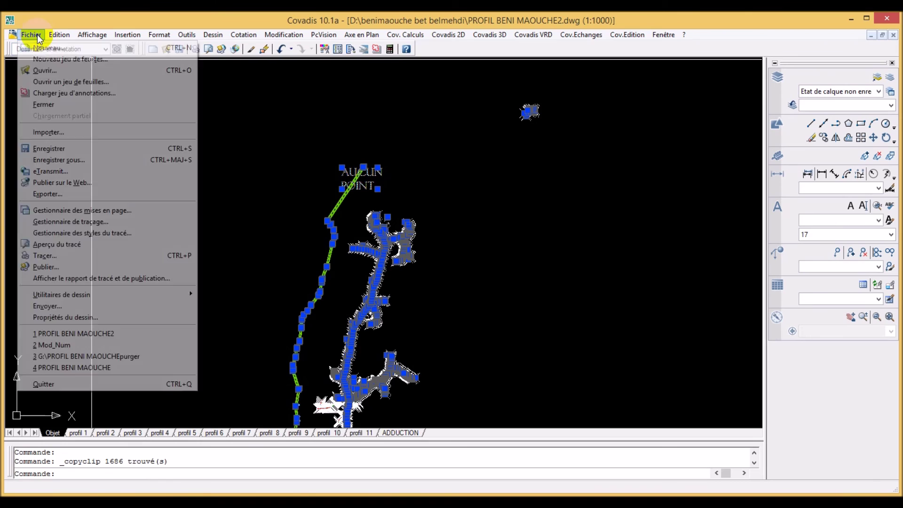
Step: Create a new drawing from acadiso.dwt at scale 1:200
left_click(40, 52)
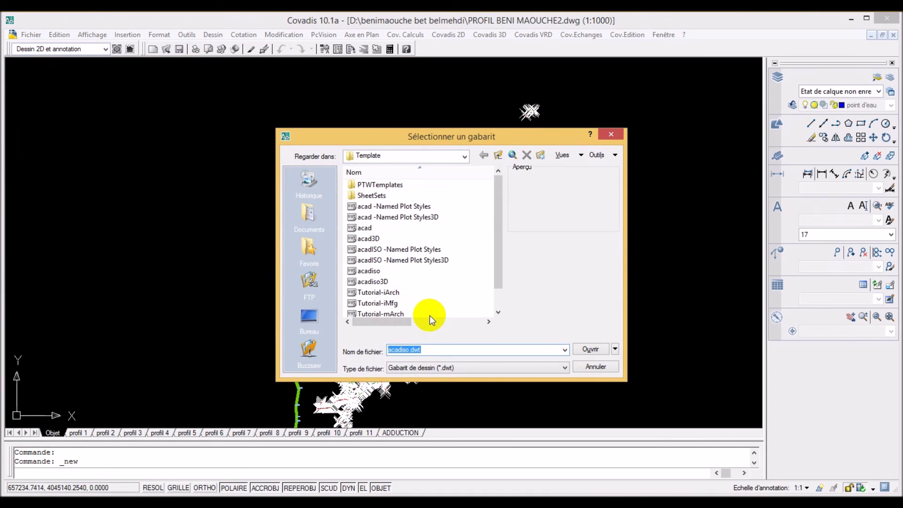
left_click(593, 352)
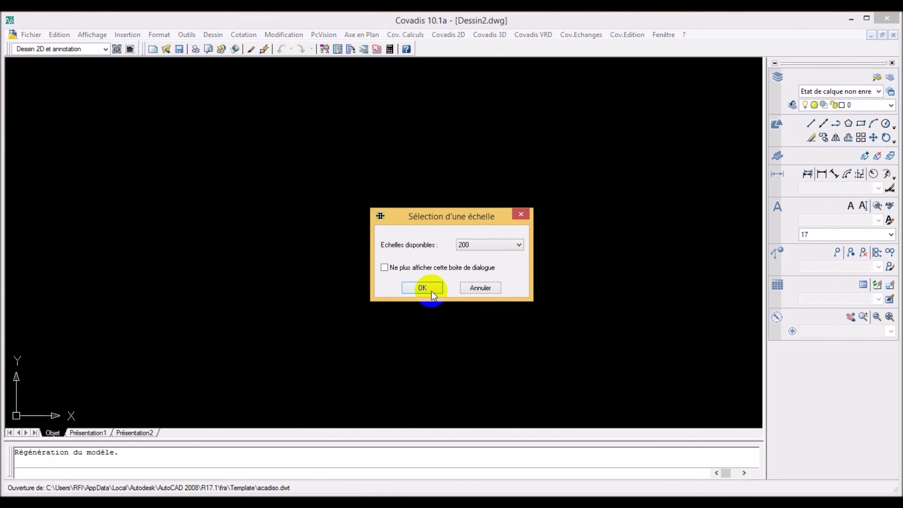
left_click(421, 288)
Step: Paste the network at its original coordinates and zoom to extents with Z, ET
right_click(344, 181)
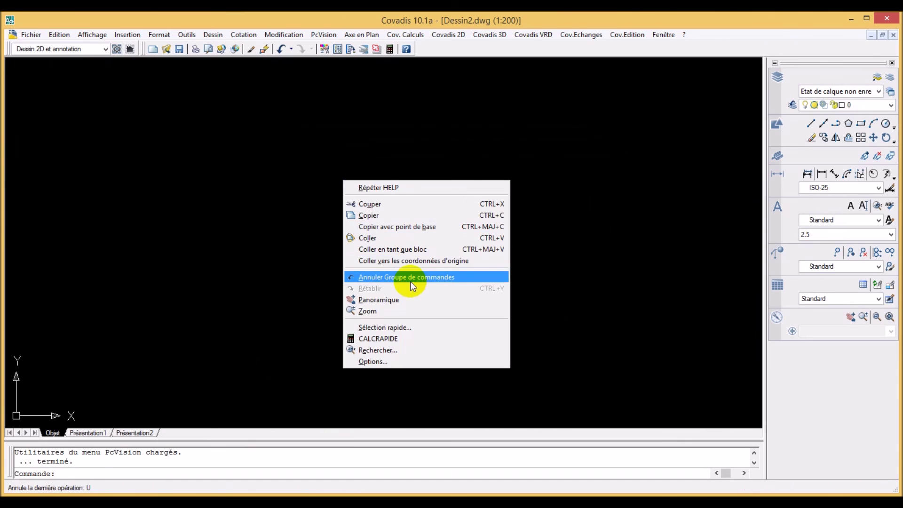
left_click(421, 265)
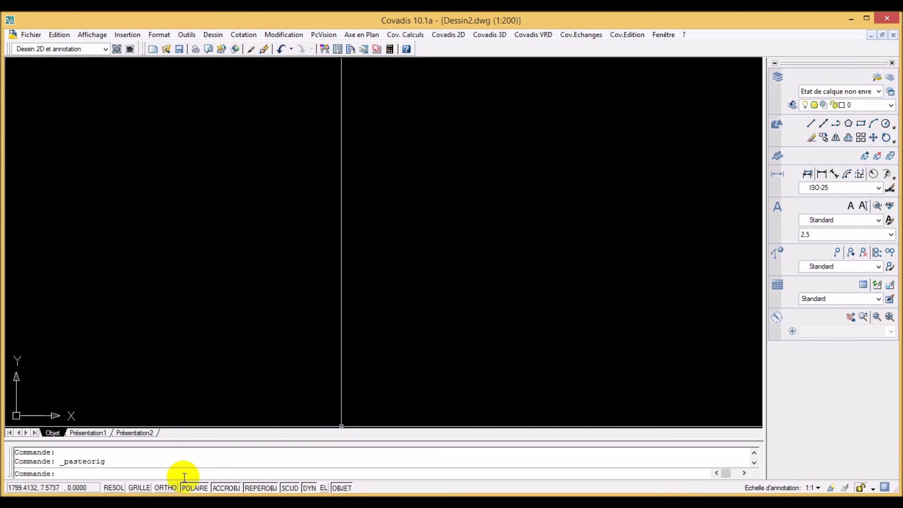
type("z")
key("Return")
type("et")
key("Return")
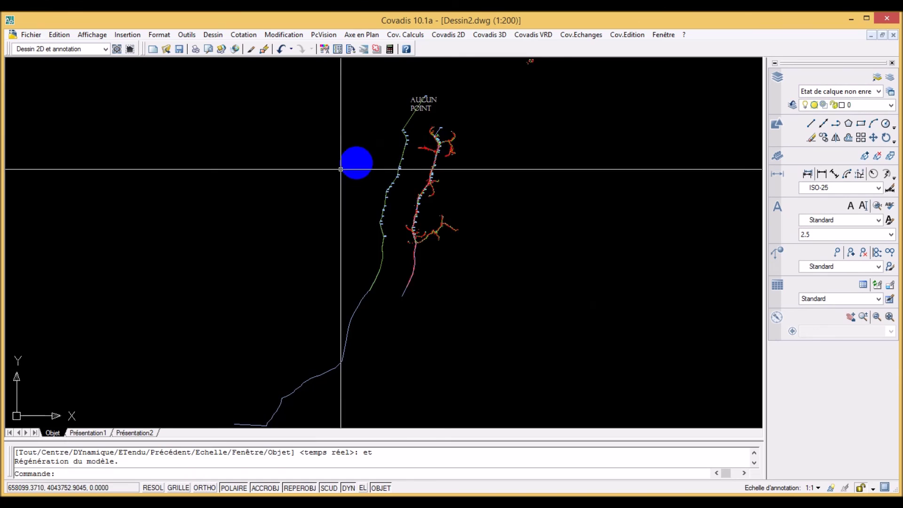
scroll(433, 178, "down", 2)
scroll(365, 268, "down", 2)
key("ctrl+z")
key("ctrl+z")
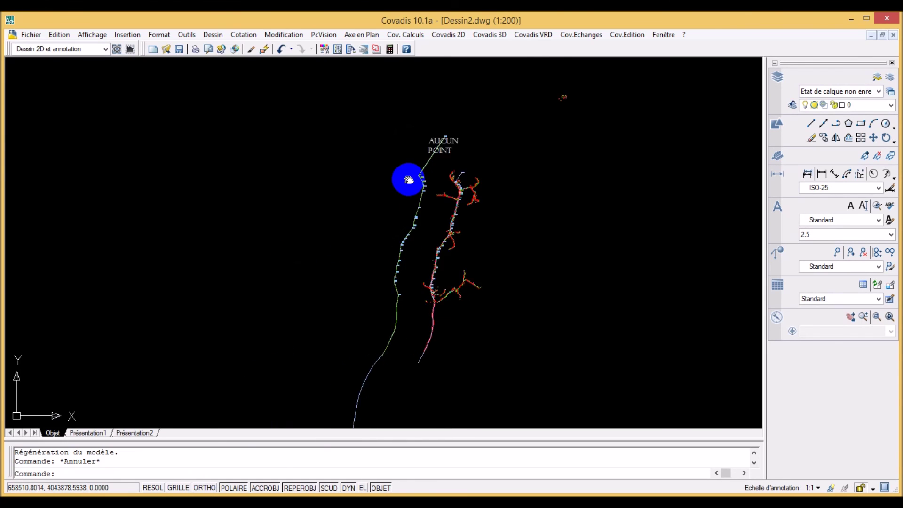